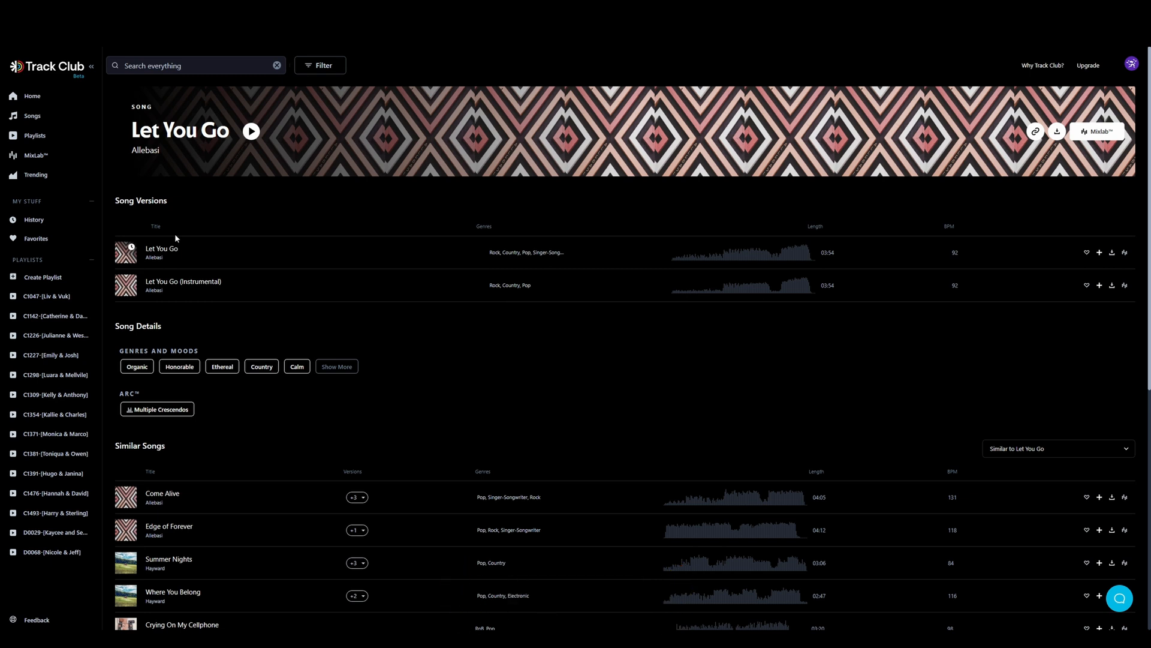
Open the song Let You Go in MixLab and download all of its stems.
{"action": "left_click", "coordinate": [1073, 138]}
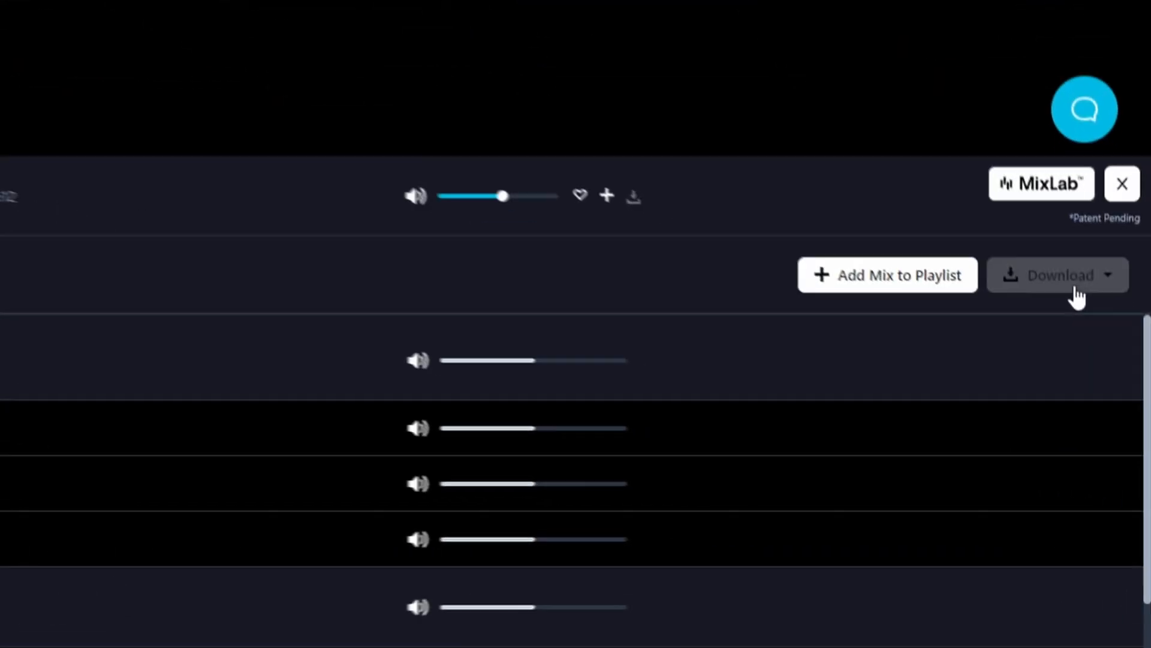
{"action": "left_click", "coordinate": [1116, 431]}
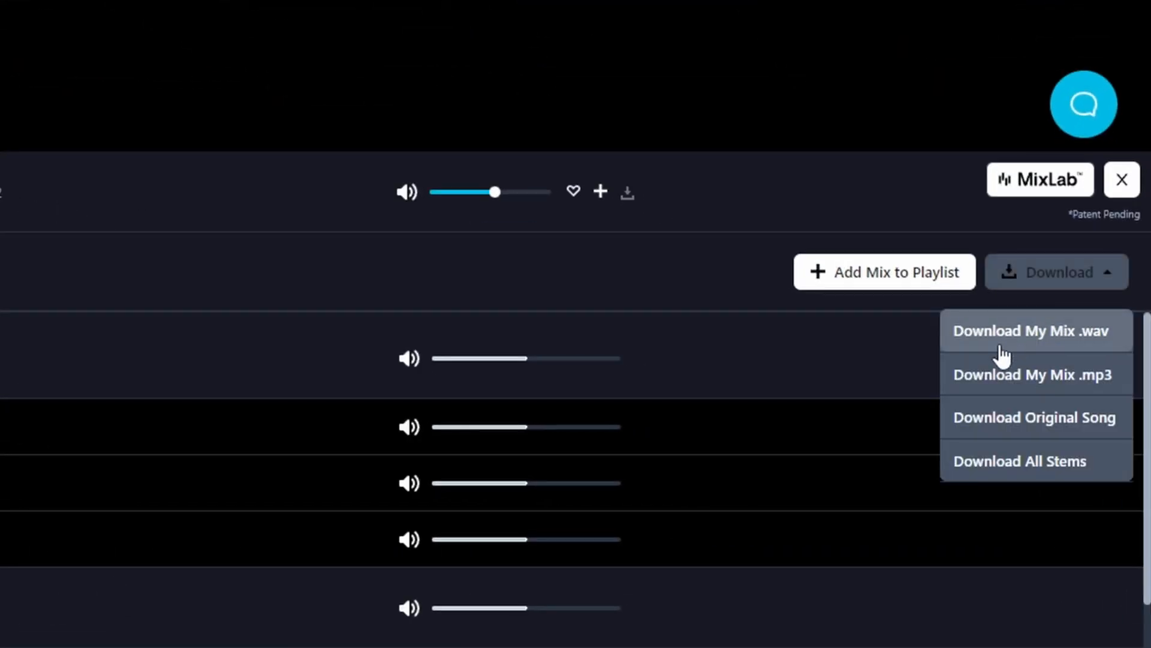
{"action": "left_click", "coordinate": [1016, 473]}
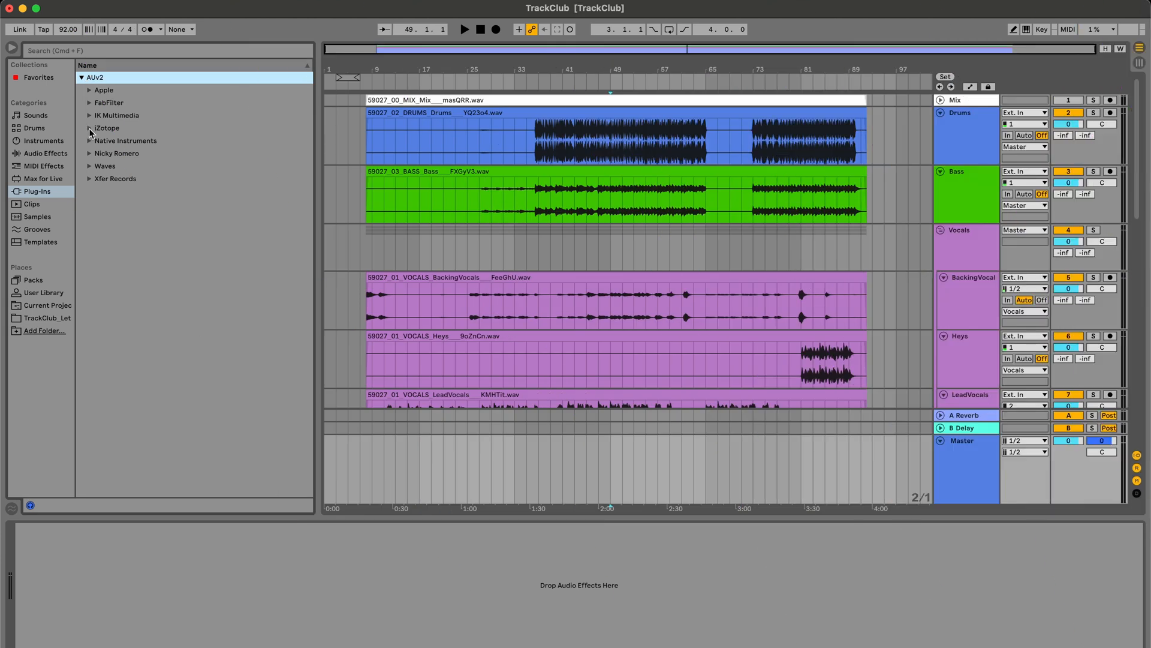
In Ableton Live, add the iZotope Ozone 10 plug-in to the Master track.
{"action": "left_click", "coordinate": [89, 128]}
{"action": "left_click_drag", "start_coordinate": [131, 141], "coordinate": [133, 165]}
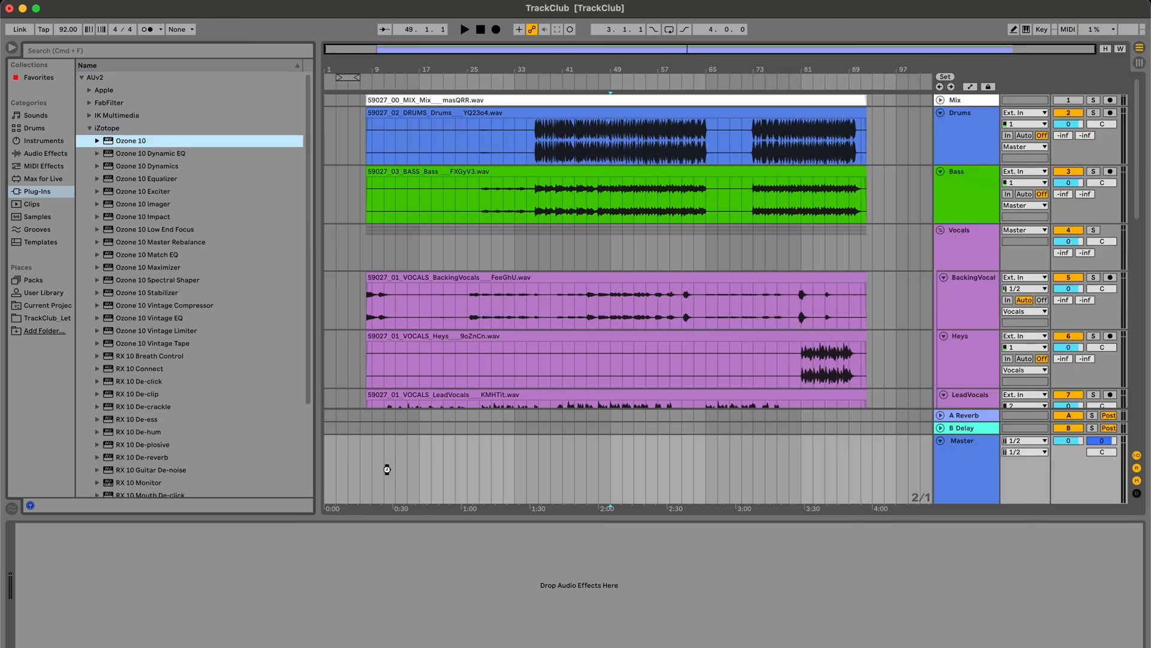
{"action": "left_click_drag", "start_coordinate": [386, 469], "coordinate": [388, 469]}
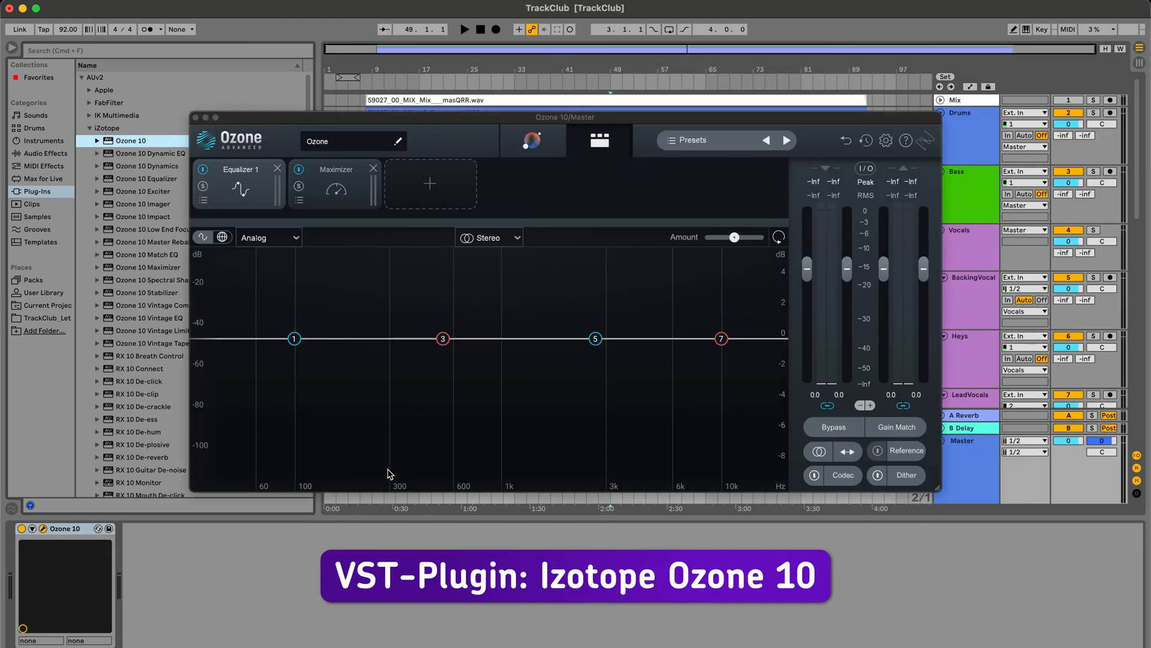
Load Ozone's Folk preset from Genre-Specific Mastering and close the preset manager.
{"action": "left_click", "coordinate": [683, 145]}
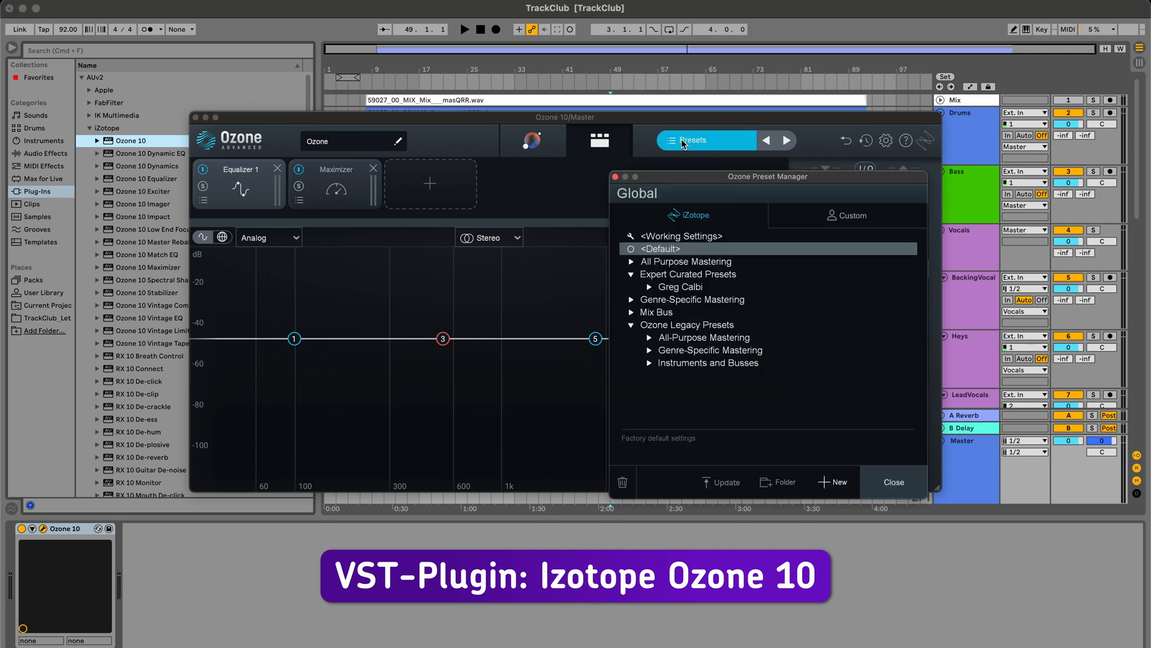
{"action": "left_click", "coordinate": [631, 299]}
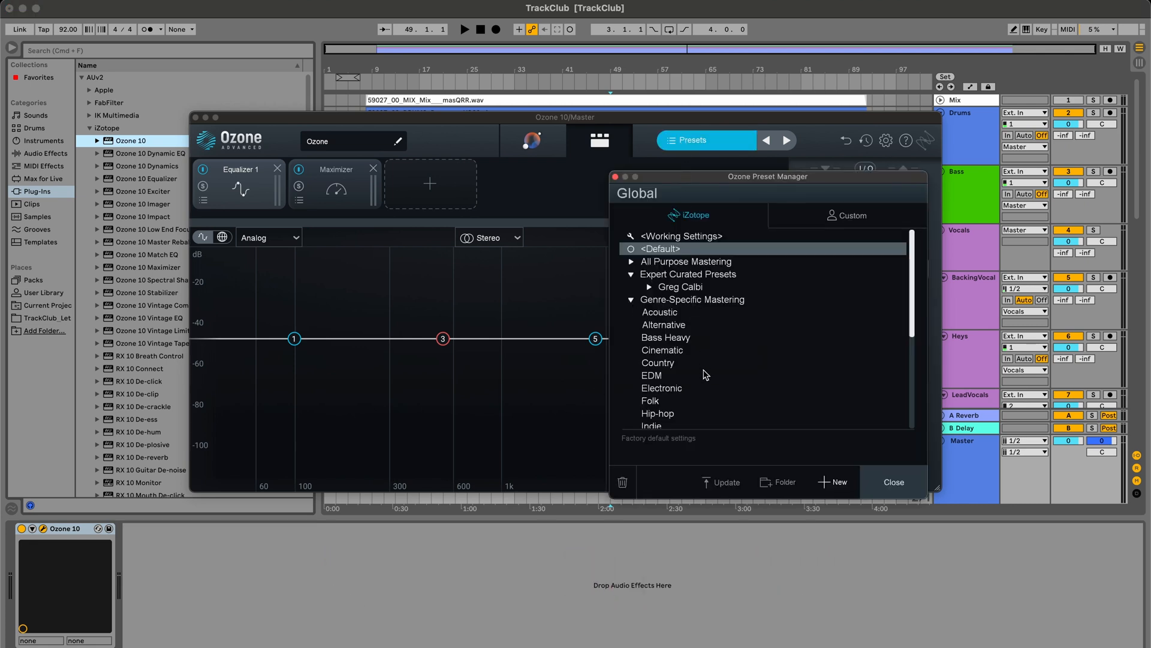
{"action": "left_click", "coordinate": [674, 402]}
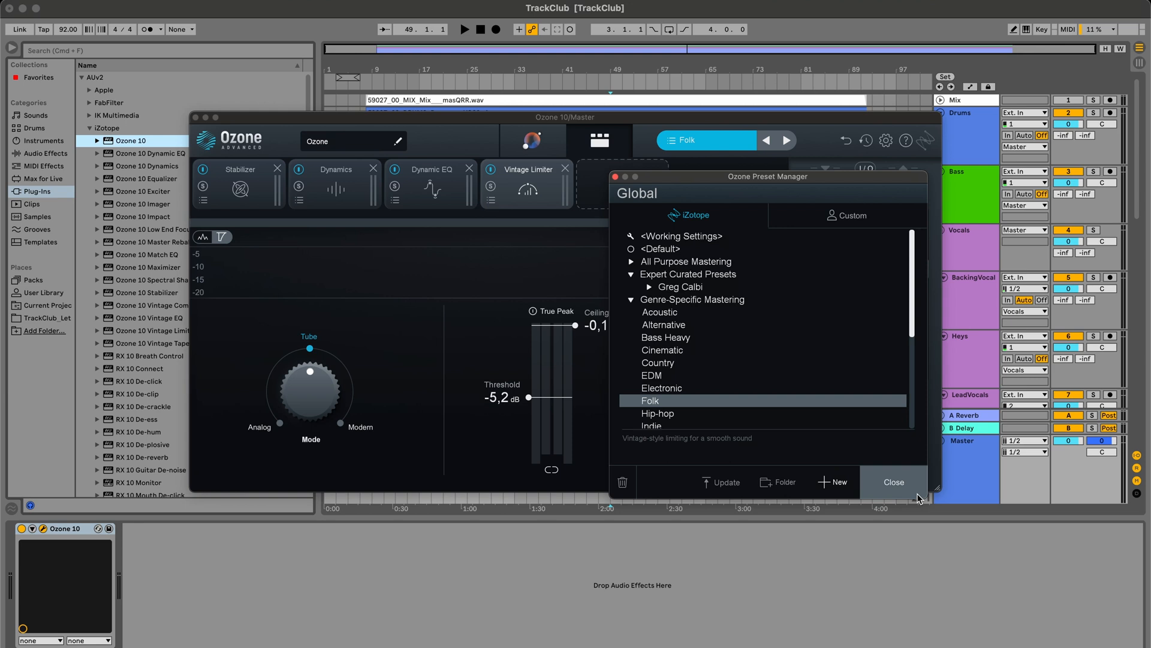
{"action": "left_click", "coordinate": [894, 483]}
Play the song from around bar 51 to audition the Ozone mastering, and close the plug-in window.
{"action": "left_click_drag", "start_coordinate": [259, 124], "coordinate": [257, 236]}
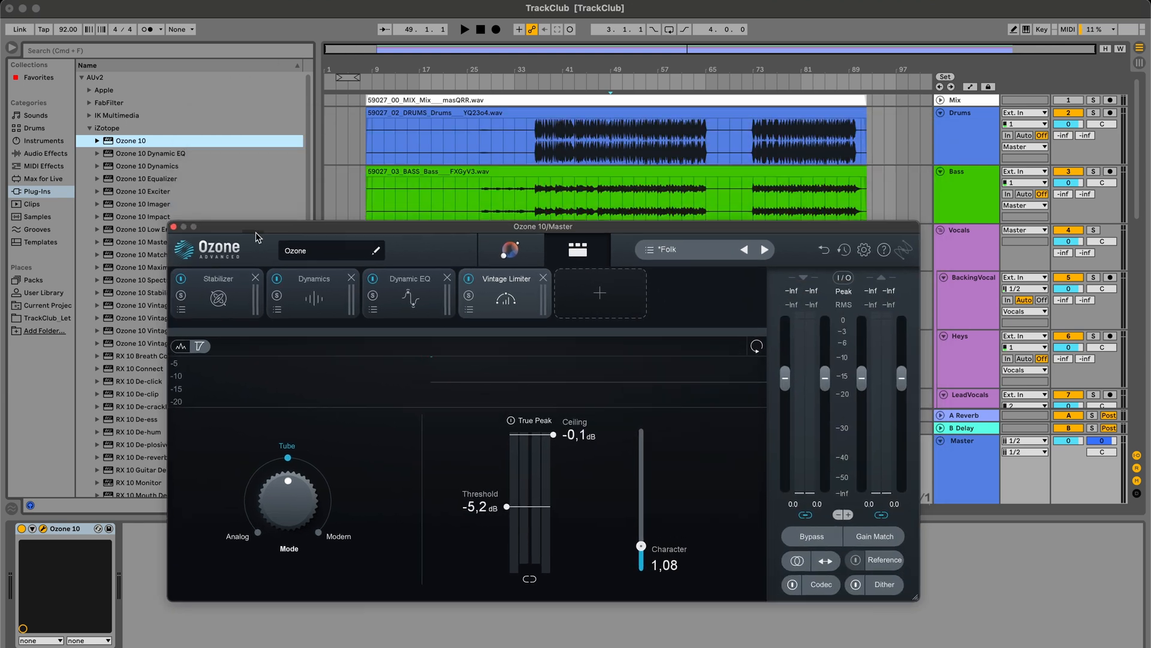
{"action": "left_click", "coordinate": [626, 76]}
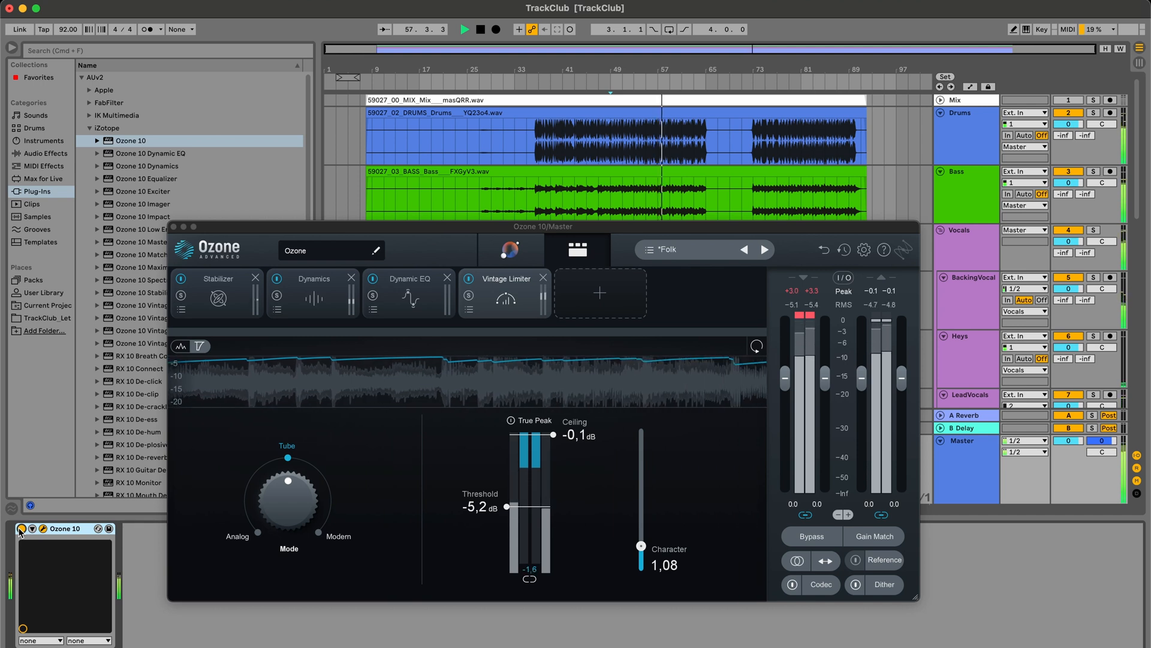
{"action": "left_click", "coordinate": [173, 226]}
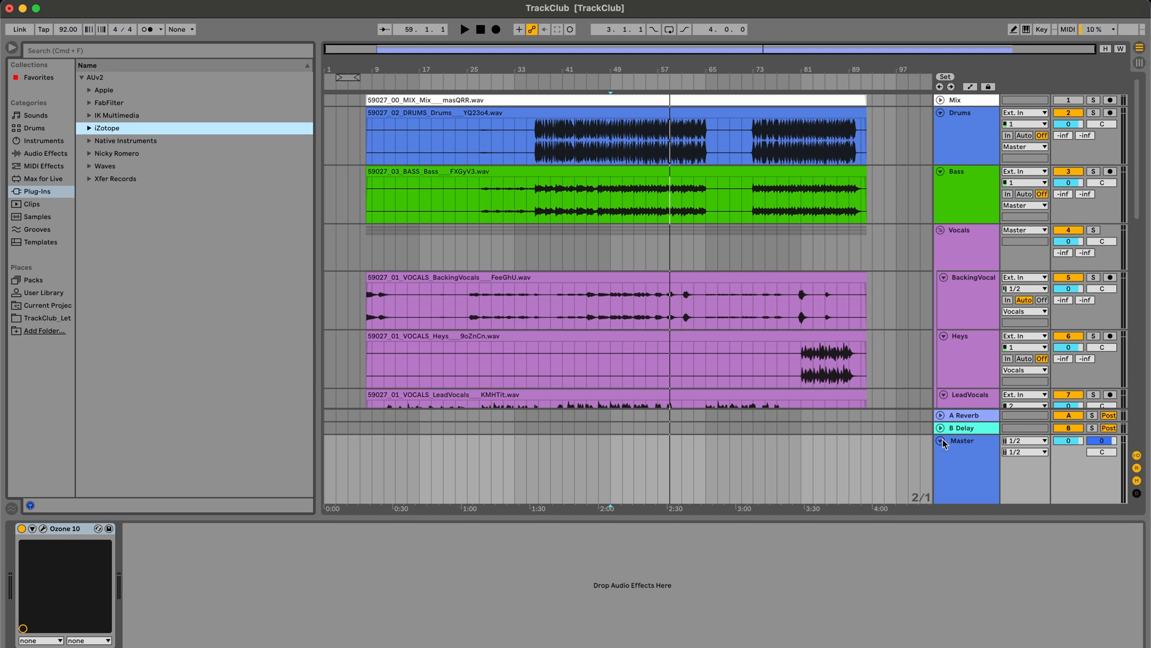
Collapse the Master track and deactivate the LeadVocals clip.
{"action": "left_click", "coordinate": [942, 442]}
{"action": "scroll", "coordinate": [884, 330], "scroll_direction": "down", "scroll_amount": 2}
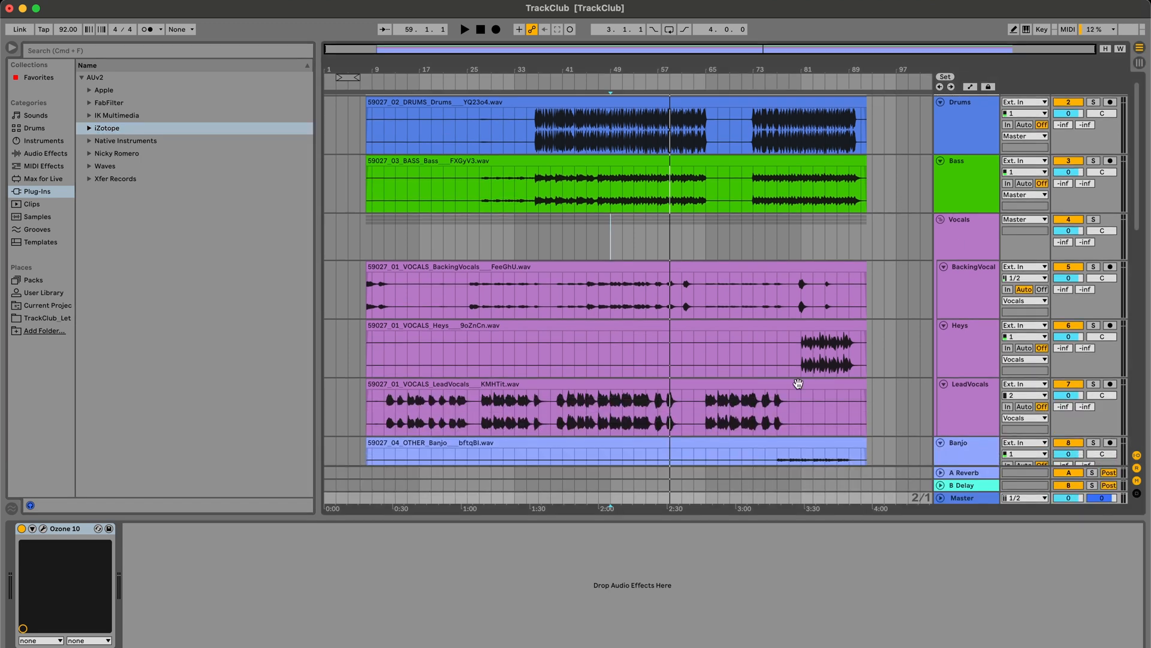
{"action": "left_click", "coordinate": [799, 383]}
{"action": "key", "text": "0"}
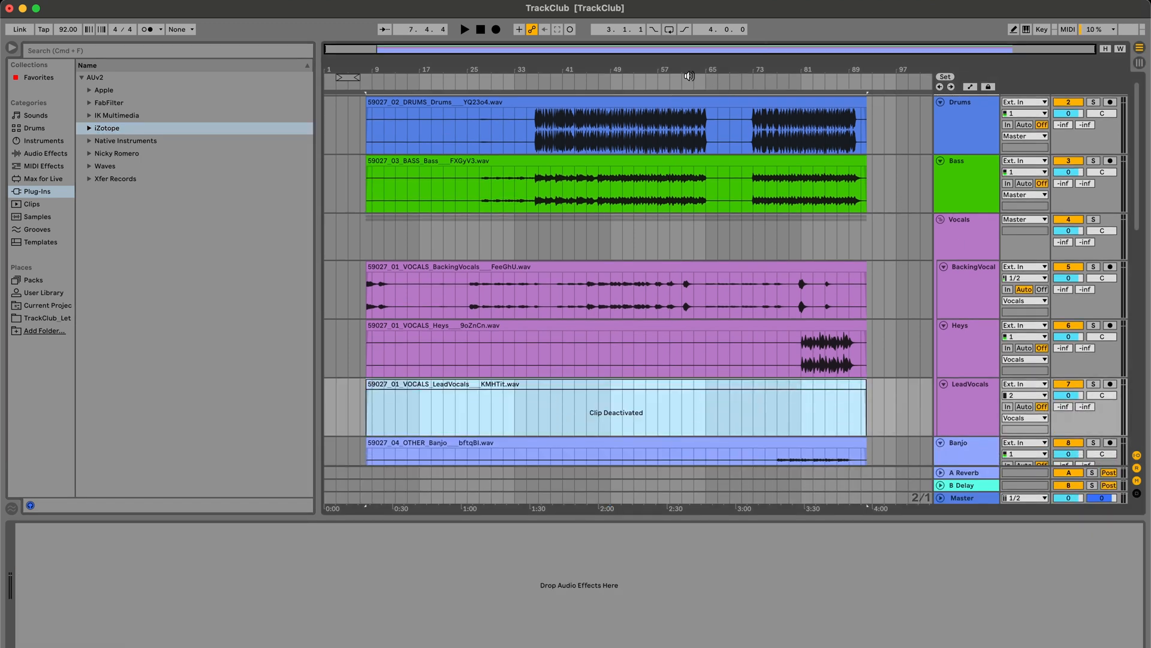
Solo the BackingVocal track and listen to its part around bars 46 to 57.
{"action": "scroll", "coordinate": [739, 107], "scroll_direction": "up", "scroll_amount": 2}
{"action": "left_click_drag", "start_coordinate": [659, 80], "coordinate": [659, 124]}
{"action": "left_click", "coordinate": [1094, 277]}
{"action": "left_click", "coordinate": [637, 79]}
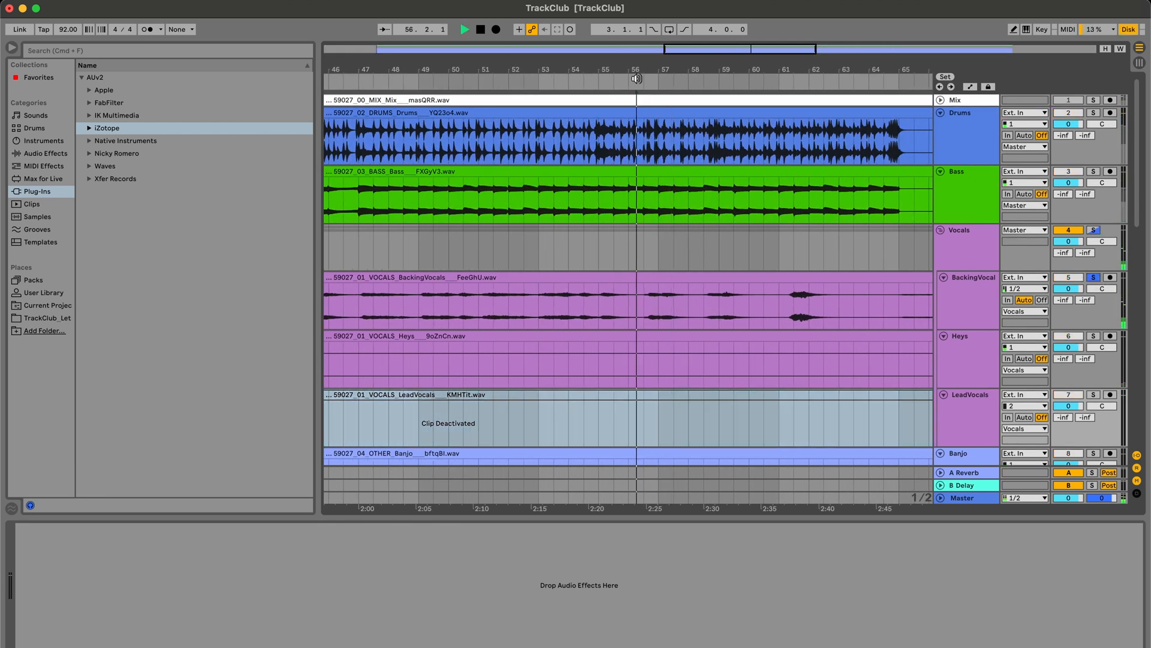
{"action": "left_click_drag", "start_coordinate": [661, 66], "coordinate": [665, 67]}
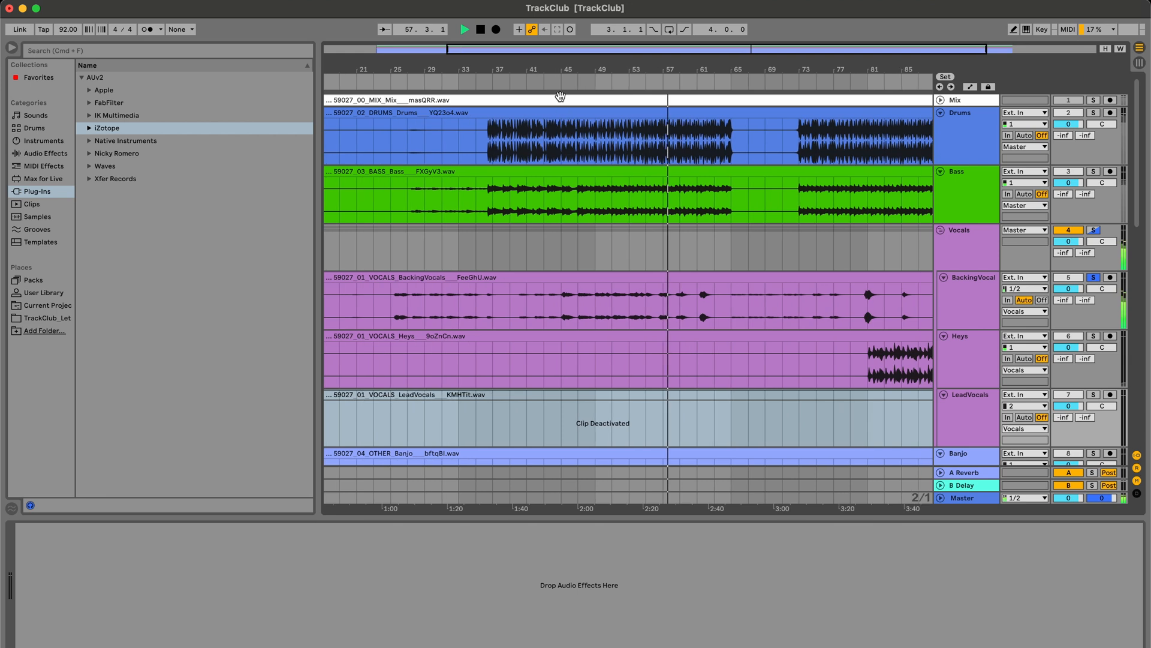
{"action": "left_click_drag", "start_coordinate": [748, 73], "coordinate": [750, 42]}
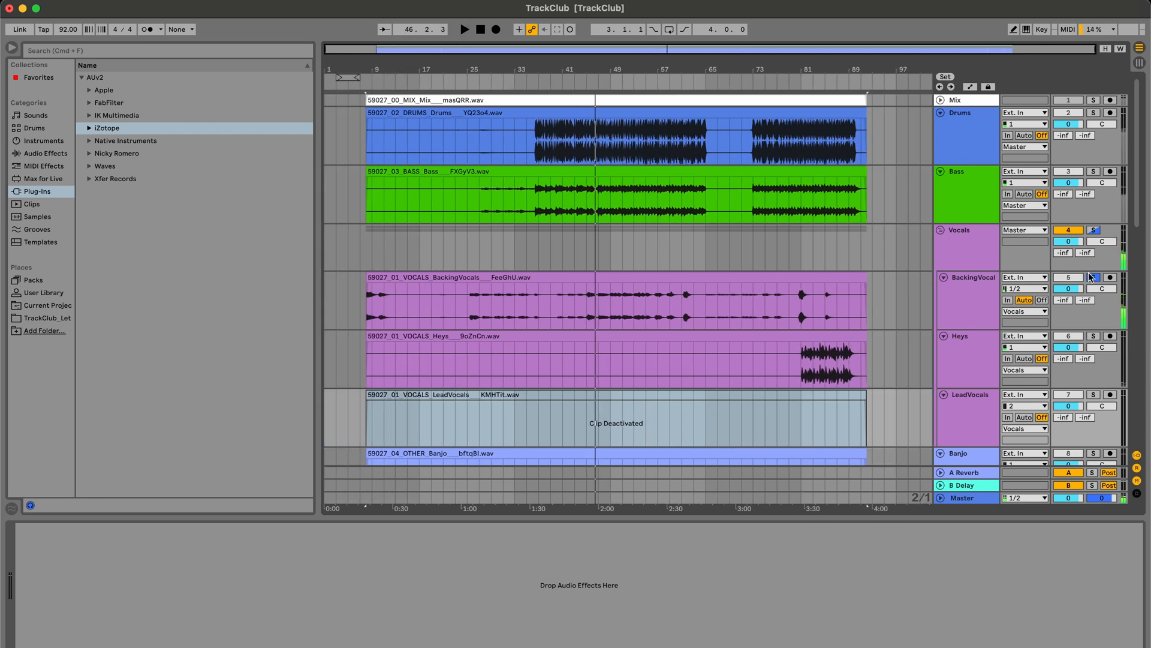
Deactivate the backing vocals clip and collapse the BackingVocal and LeadVocals tracks.
{"action": "left_click", "coordinate": [831, 275]}
{"action": "key", "text": "0"}
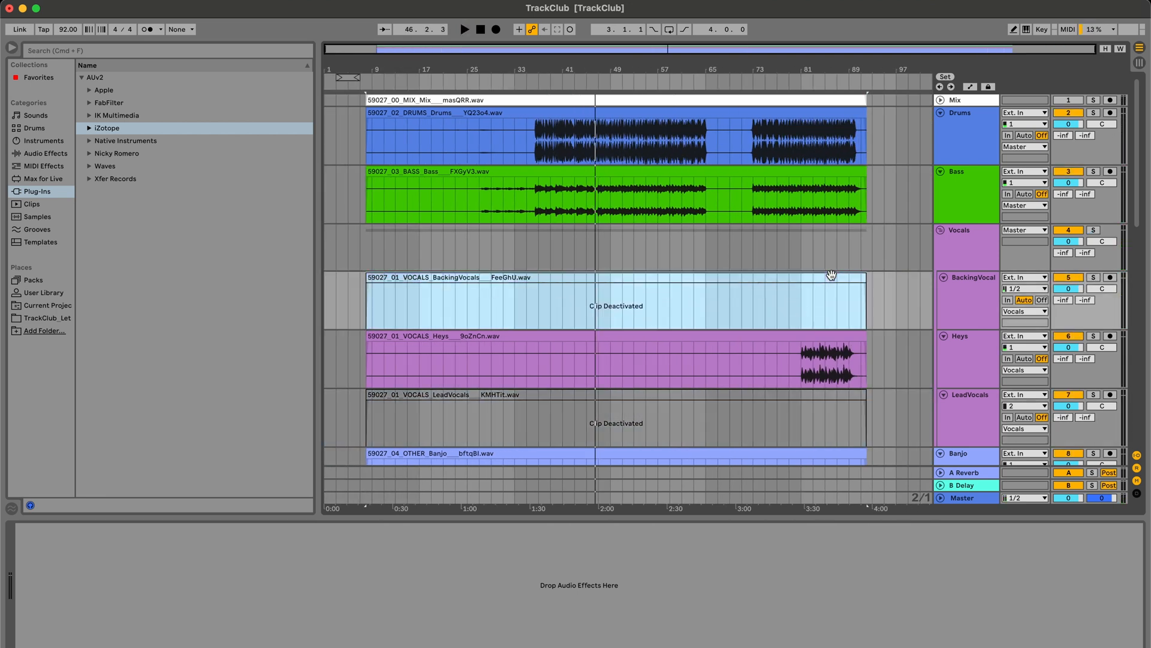
{"action": "left_click", "coordinate": [943, 277]}
{"action": "left_click", "coordinate": [944, 348]}
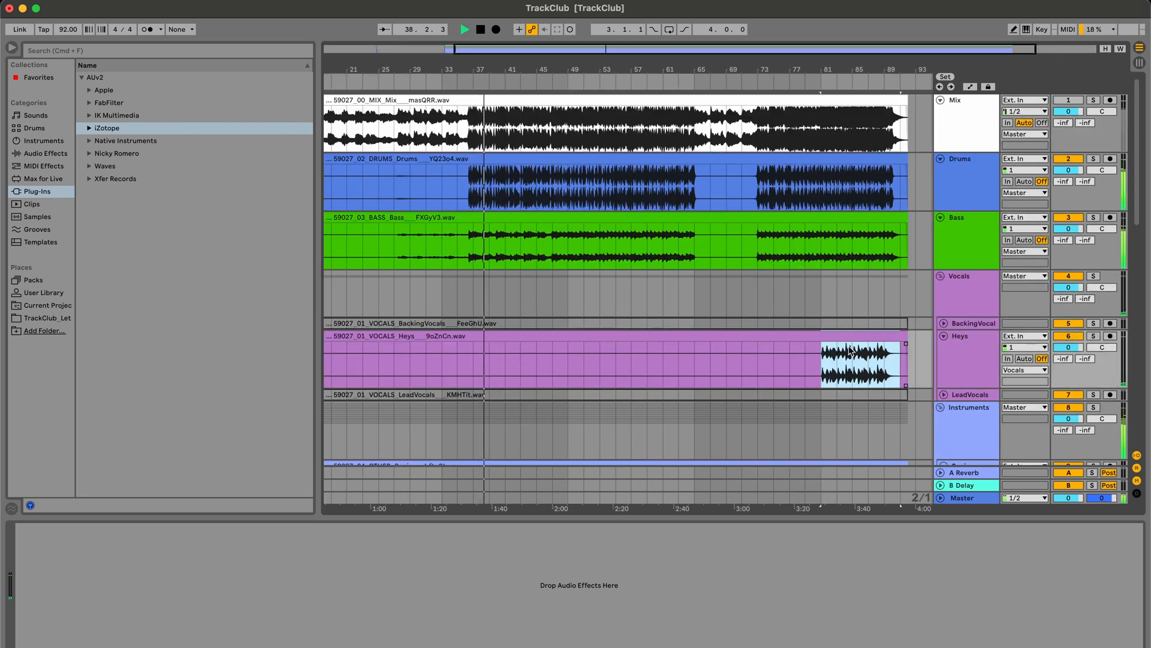
Copy the Heys vocal phrase from bar 81 and place the copy at bar 55.
{"action": "left_click_drag", "start_coordinate": [849, 338], "coordinate": [587, 345]}
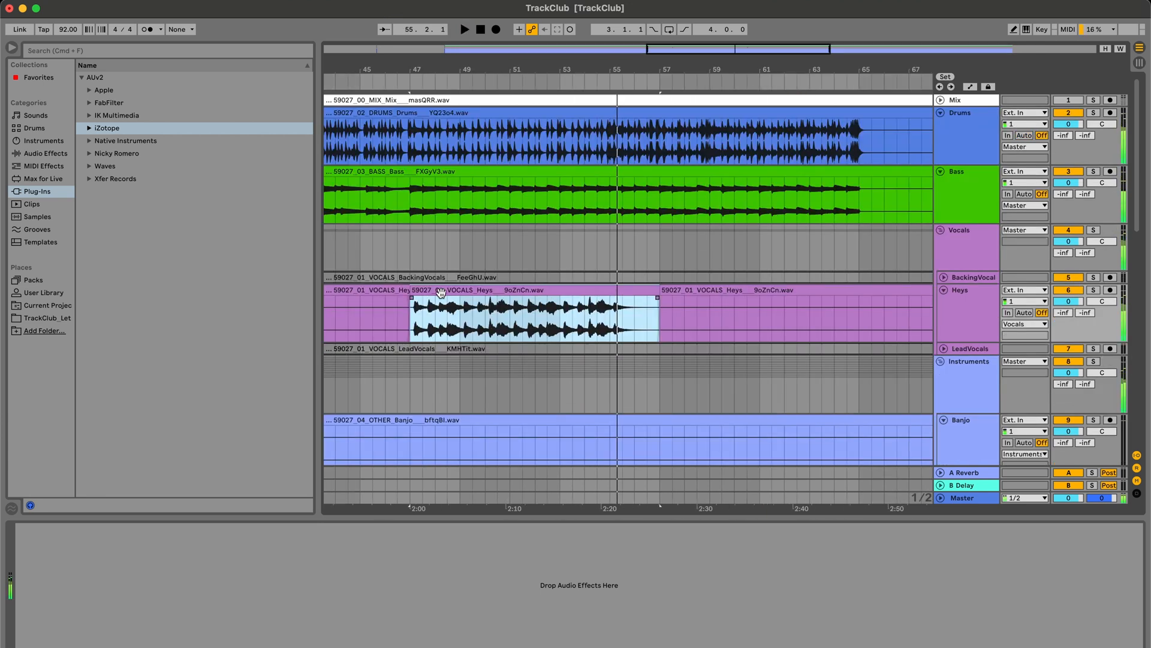
{"action": "left_click_drag", "start_coordinate": [441, 293], "coordinate": [642, 293]}
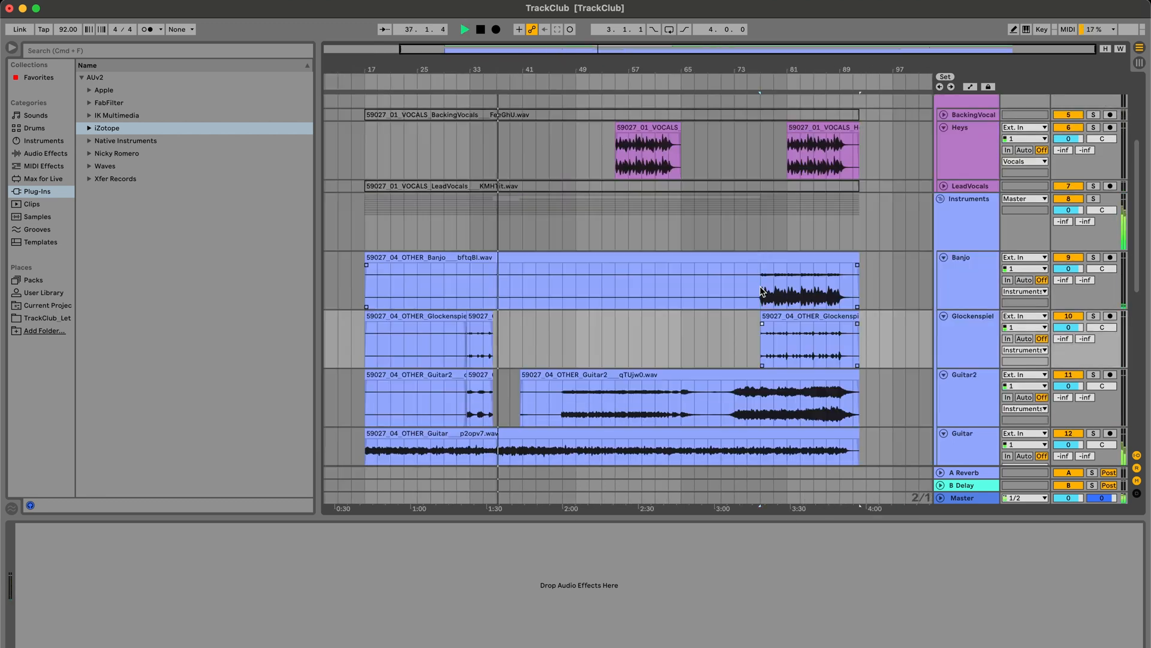
Delete the silent opening sections of the Banjo, Glockenspiel and Guitar2 tracks.
{"action": "left_click_drag", "start_coordinate": [761, 292], "coordinate": [362, 297]}
{"action": "key", "text": "Delete"}
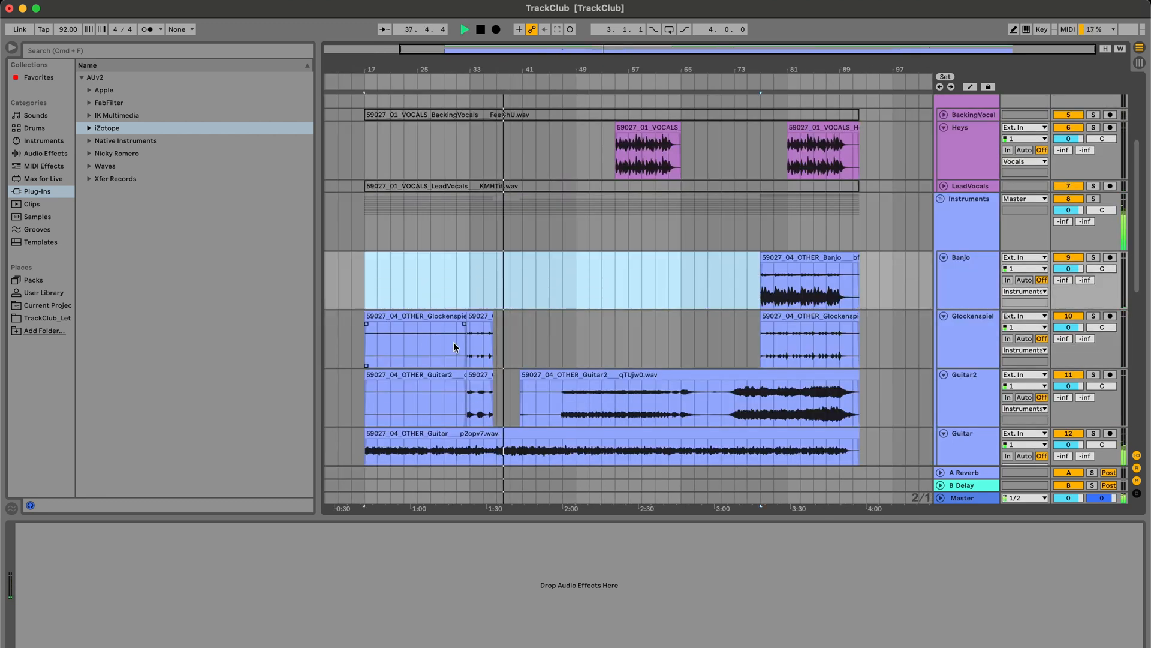
{"action": "left_click", "coordinate": [435, 345]}
{"action": "key", "text": "Delete"}
{"action": "left_click", "coordinate": [440, 378]}
Delete the section between bars 27 and 36 from the Guitar clip.
{"action": "scroll", "coordinate": [440, 381], "scroll_direction": "down", "scroll_amount": 5}
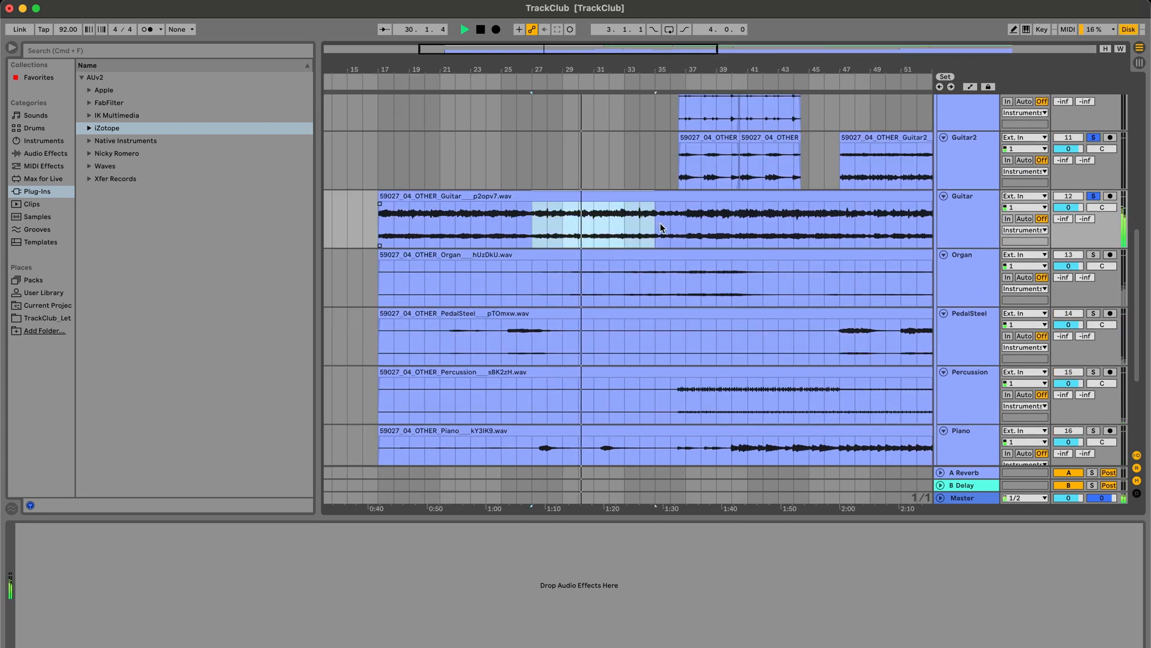
{"action": "left_click_drag", "start_coordinate": [662, 228], "coordinate": [670, 242]}
{"action": "key", "text": "Delete"}
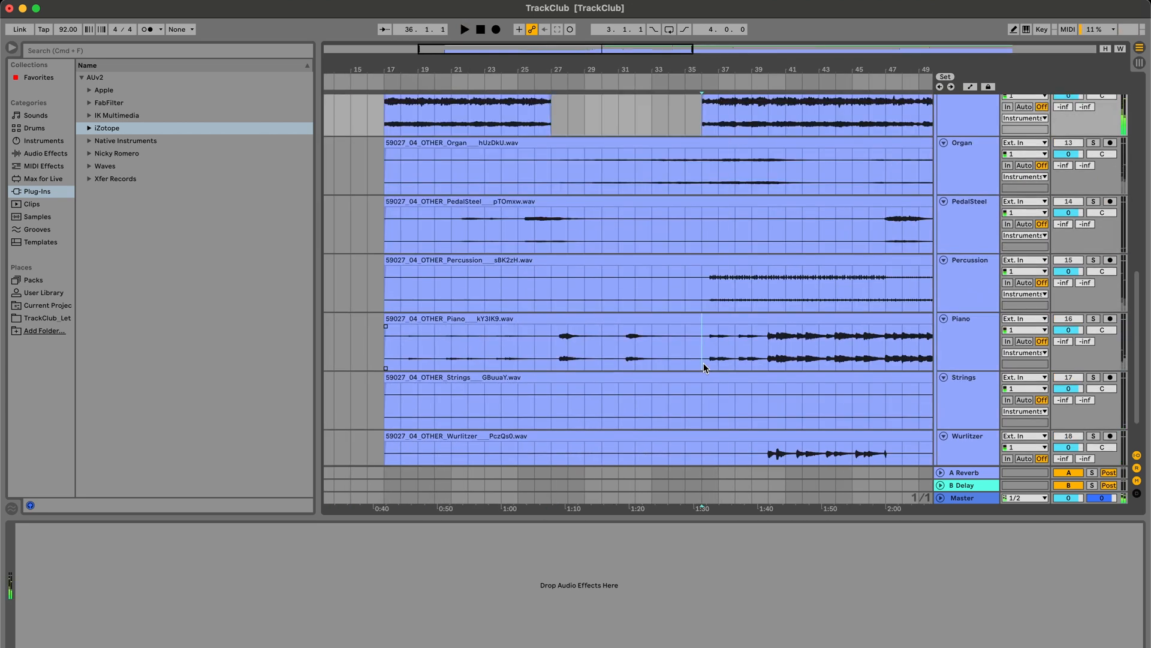
Delete the same section, bars 27 to 36, from the Organ, PedalSteel, Percussion and Piano tracks.
{"action": "left_click_drag", "start_coordinate": [703, 362], "coordinate": [556, 144]}
{"action": "key", "text": "plus"}
{"action": "key", "text": "plus"}
{"action": "key", "text": "Delete"}
{"action": "scroll", "coordinate": [571, 233], "scroll_direction": "up", "scroll_amount": 5}
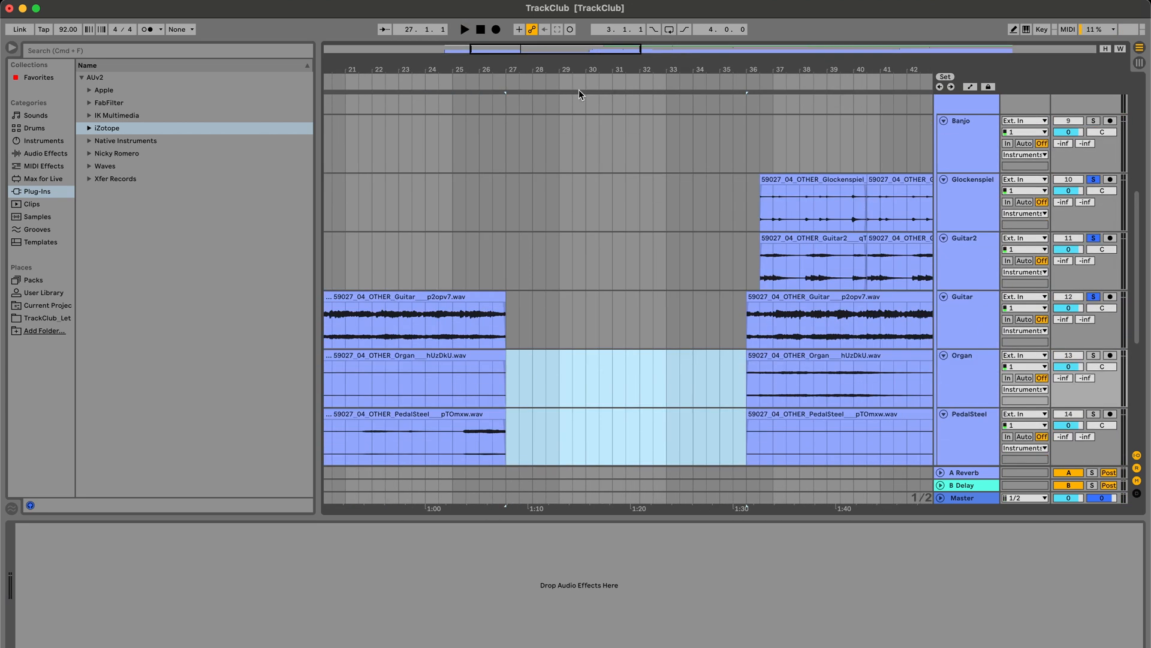
Trim the Organ, PedalSteel, Percussion and Piano clips to the Guitar clip's end, and shift the trimmed clips up to the following section.
{"action": "scroll", "coordinate": [578, 90], "scroll_direction": "down", "scroll_amount": 5}
{"action": "left_click_drag", "start_coordinate": [686, 252], "coordinate": [639, 251]}
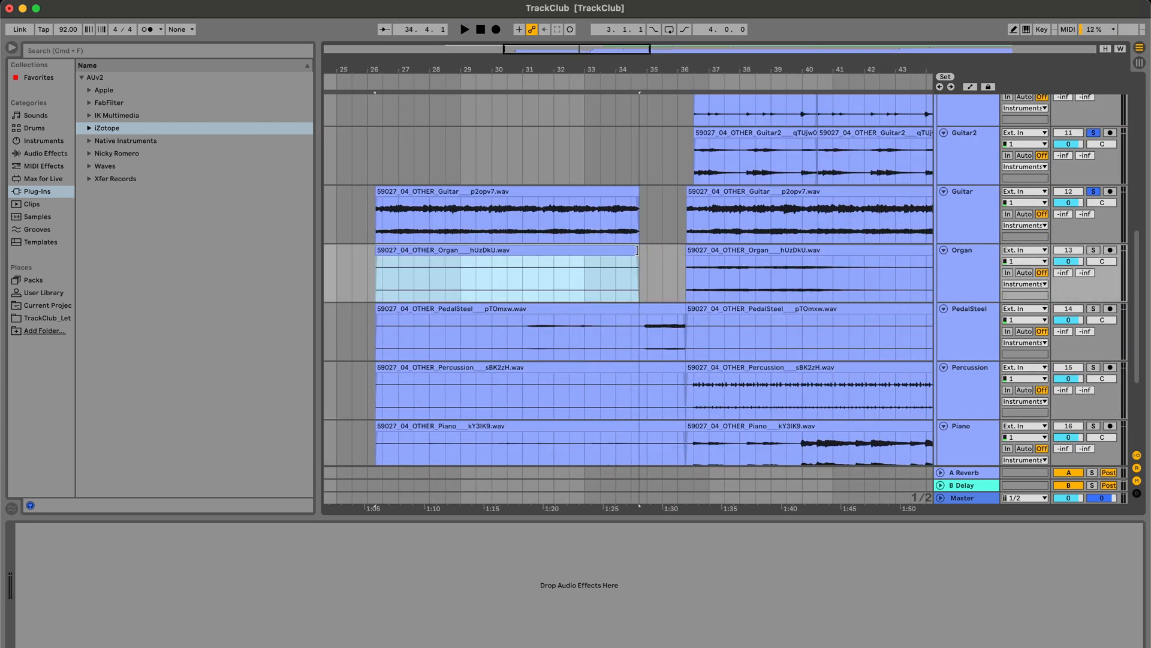
{"action": "left_click_drag", "start_coordinate": [686, 310], "coordinate": [653, 311]}
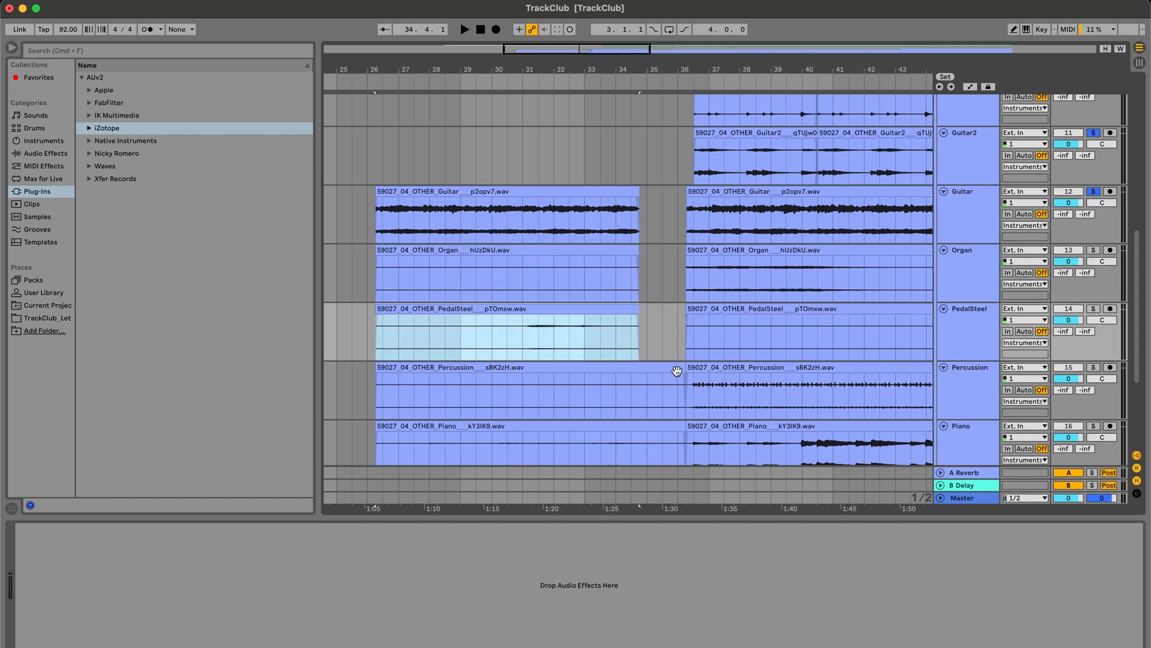
{"action": "left_click_drag", "start_coordinate": [685, 372], "coordinate": [648, 371]}
{"action": "left_click_drag", "start_coordinate": [683, 426], "coordinate": [376, 205]}
{"action": "left_click_drag", "start_coordinate": [445, 191], "coordinate": [493, 196]}
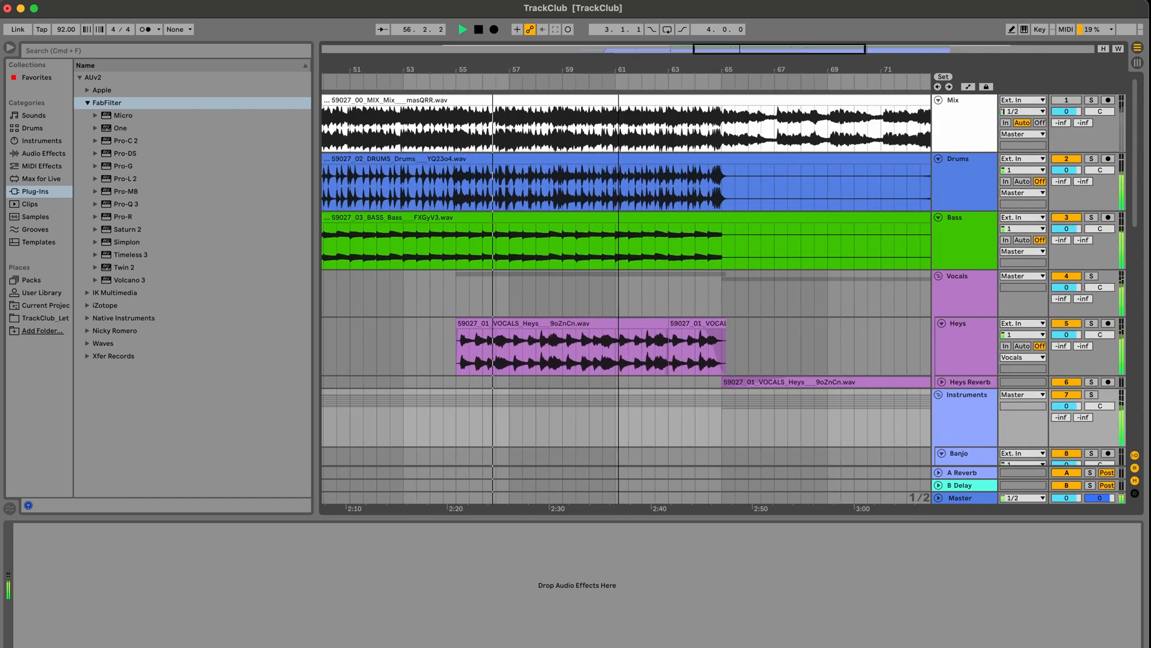
Duplicate part of the Heys clip to extend the vocal phrase.
{"action": "left_click_drag", "start_coordinate": [496, 348], "coordinate": [607, 336]}
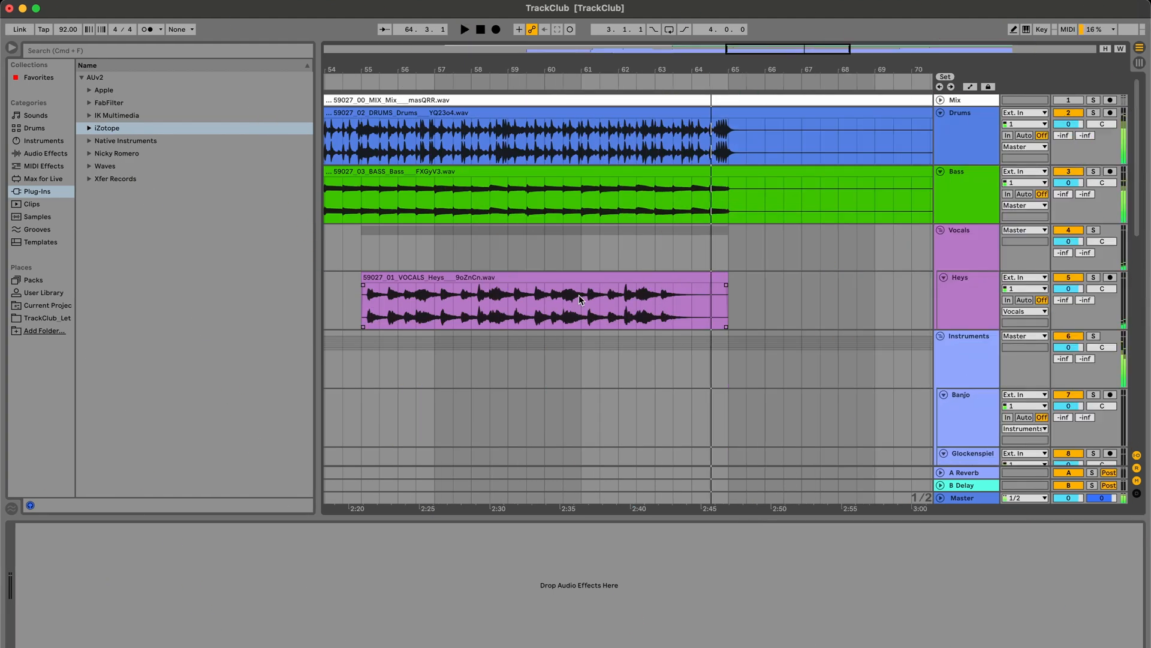
{"action": "left_click_drag", "start_coordinate": [582, 300], "coordinate": [650, 299]}
{"action": "key", "text": "super+d"}
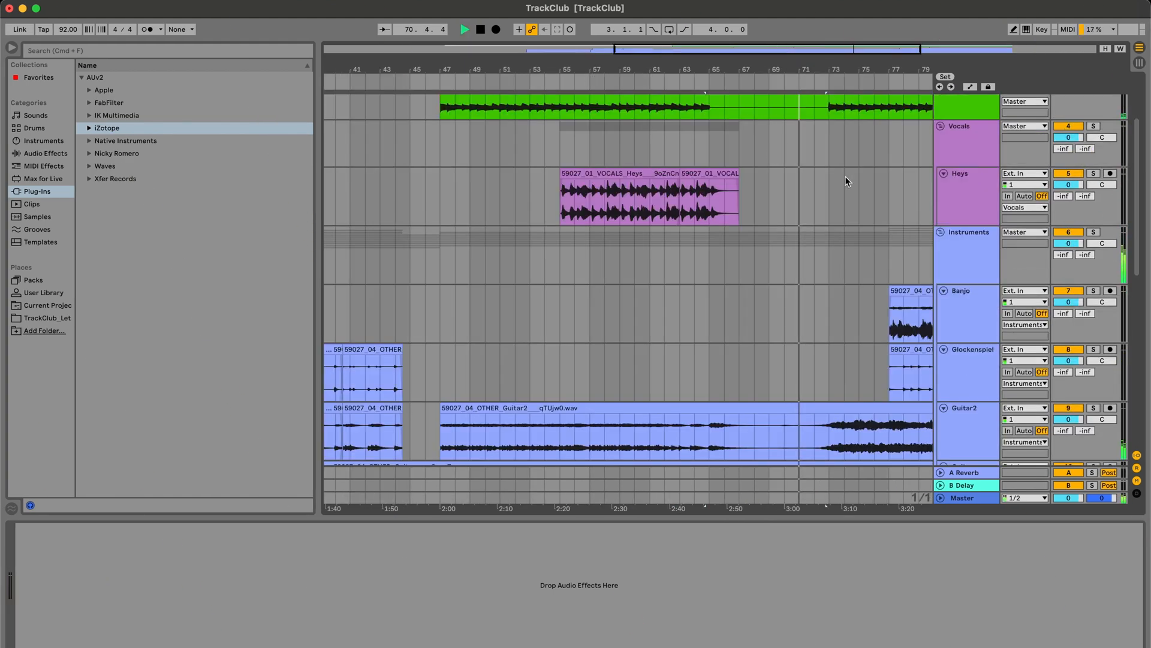
Duplicate the Heys track, place its phrase at bar 65 and trim the end to bar 73.
{"action": "left_click", "coordinate": [965, 201]}
{"action": "right_click", "coordinate": [964, 201]}
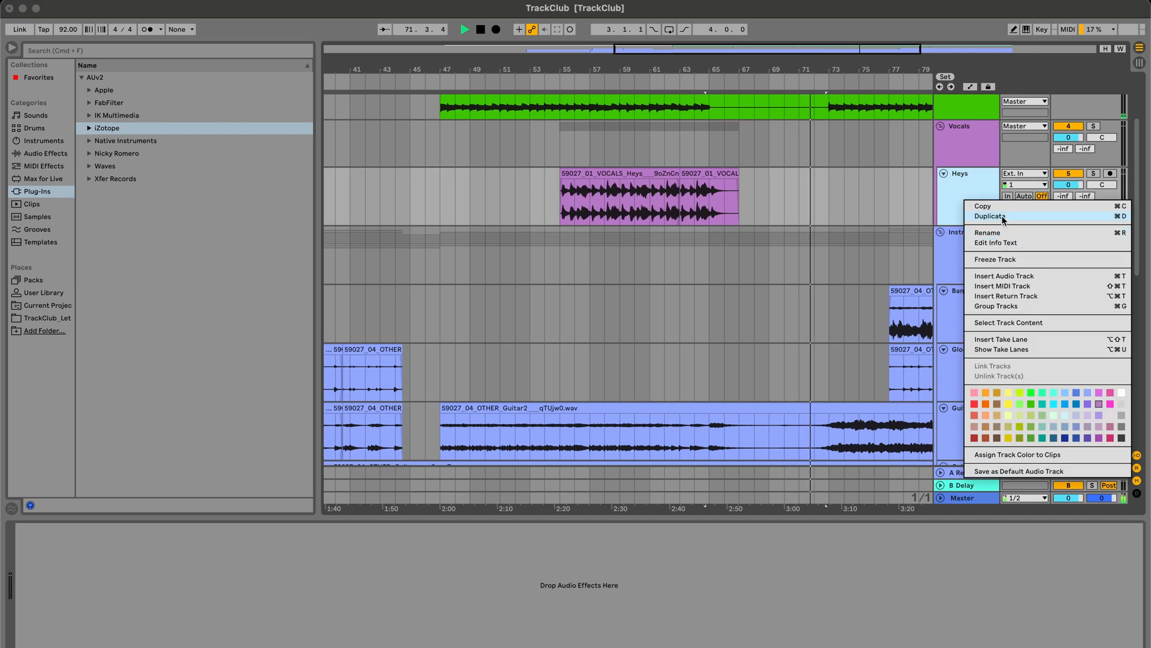
{"action": "left_click", "coordinate": [1005, 219]}
{"action": "left_click_drag", "start_coordinate": [752, 246], "coordinate": [742, 151]}
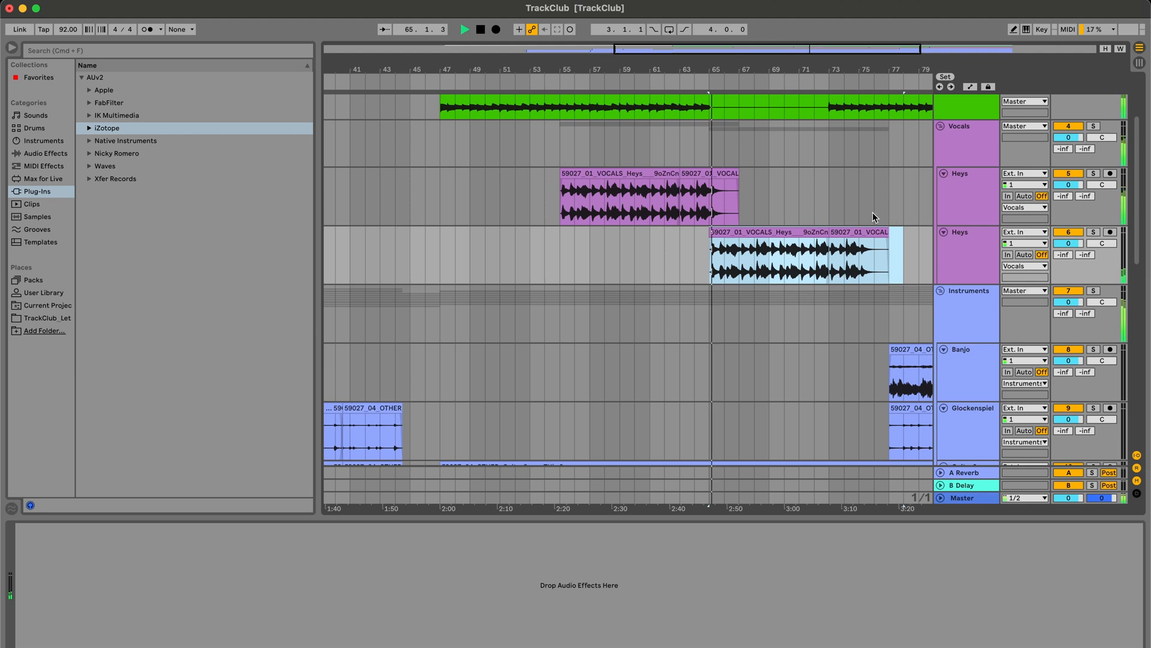
{"action": "left_click_drag", "start_coordinate": [889, 233], "coordinate": [828, 232]}
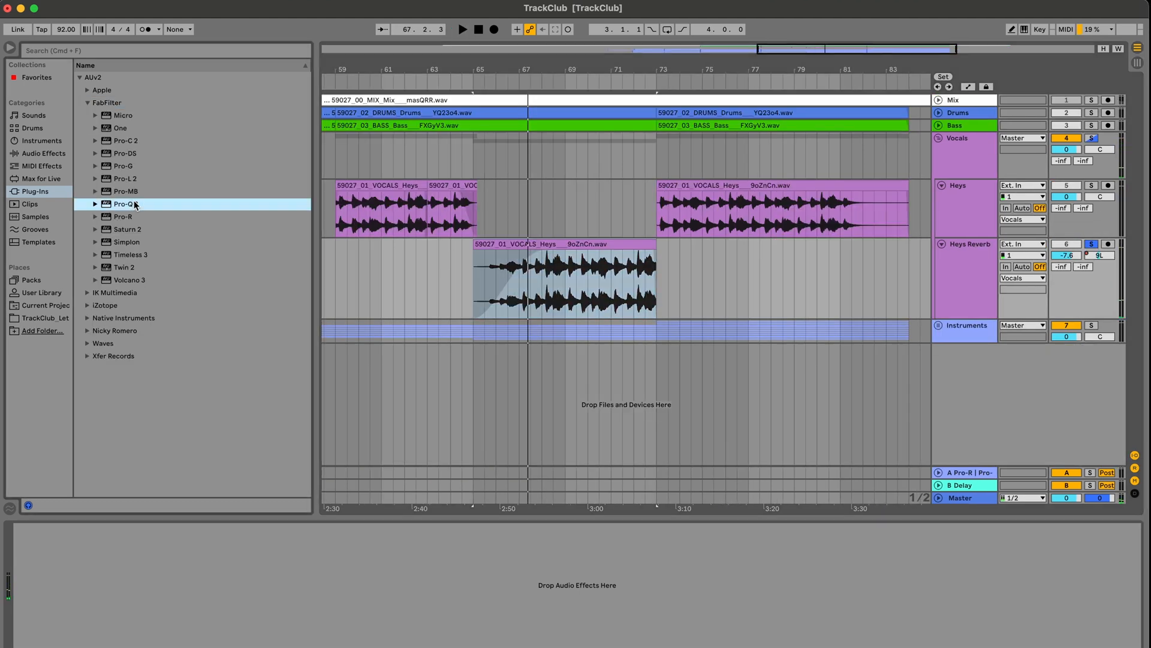
Add FabFilter Pro-Q 3 to the Heys Reverb track and shape a low cut and a high cut.
{"action": "double_click", "coordinate": [129, 204]}
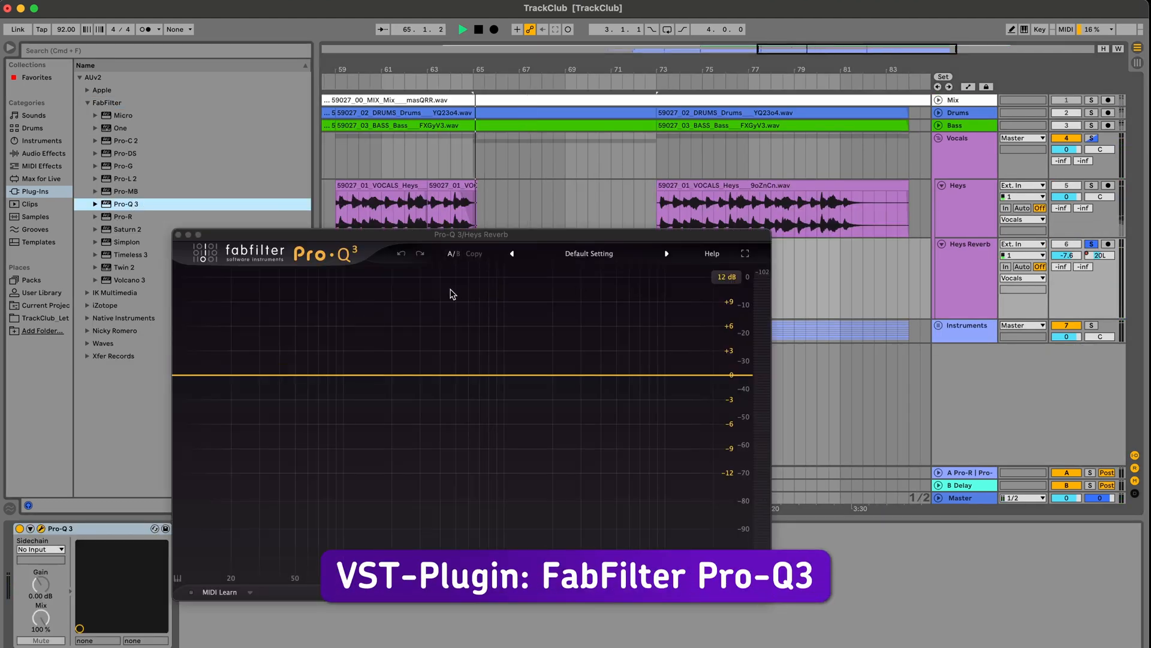
{"action": "left_click_drag", "start_coordinate": [262, 376], "coordinate": [468, 376]}
{"action": "left_click_drag", "start_coordinate": [709, 376], "coordinate": [571, 384]}
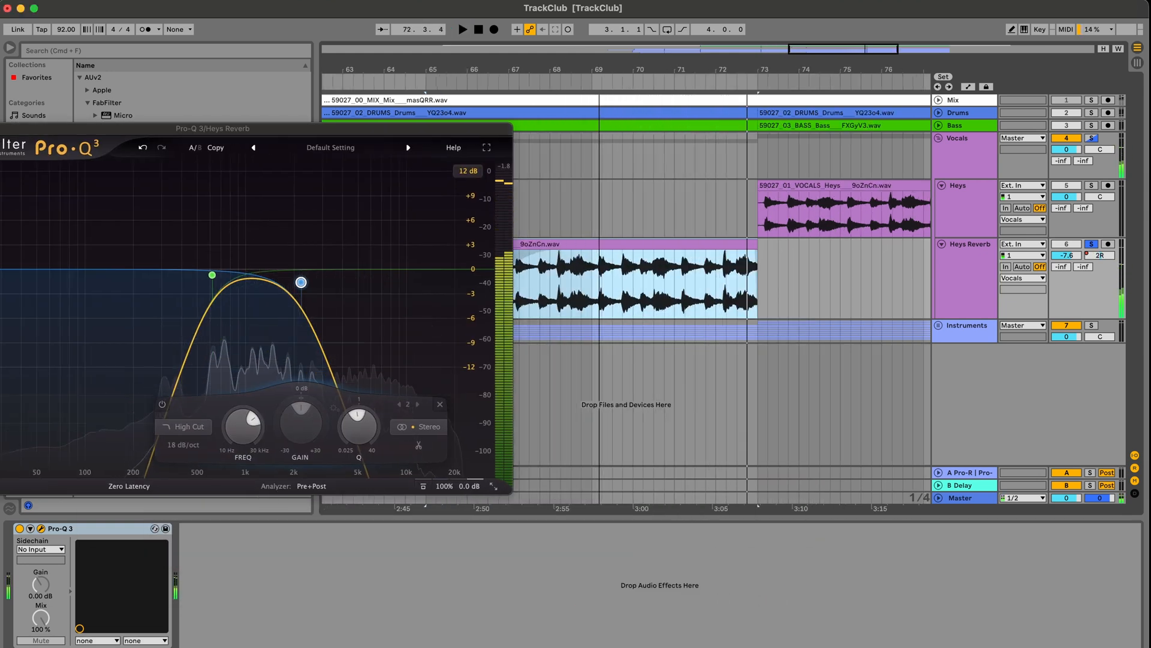
Automate the Heys Reverb track's Pro-Q 3 high cut frequency to rise from bar 69 up to 30000 Hz at bar 73.
{"action": "left_click", "coordinate": [968, 87]}
{"action": "left_click", "coordinate": [301, 283]}
{"action": "left_click_drag", "start_coordinate": [250, 424], "coordinate": [251, 424]}
{"action": "left_click", "coordinate": [656, 273]}
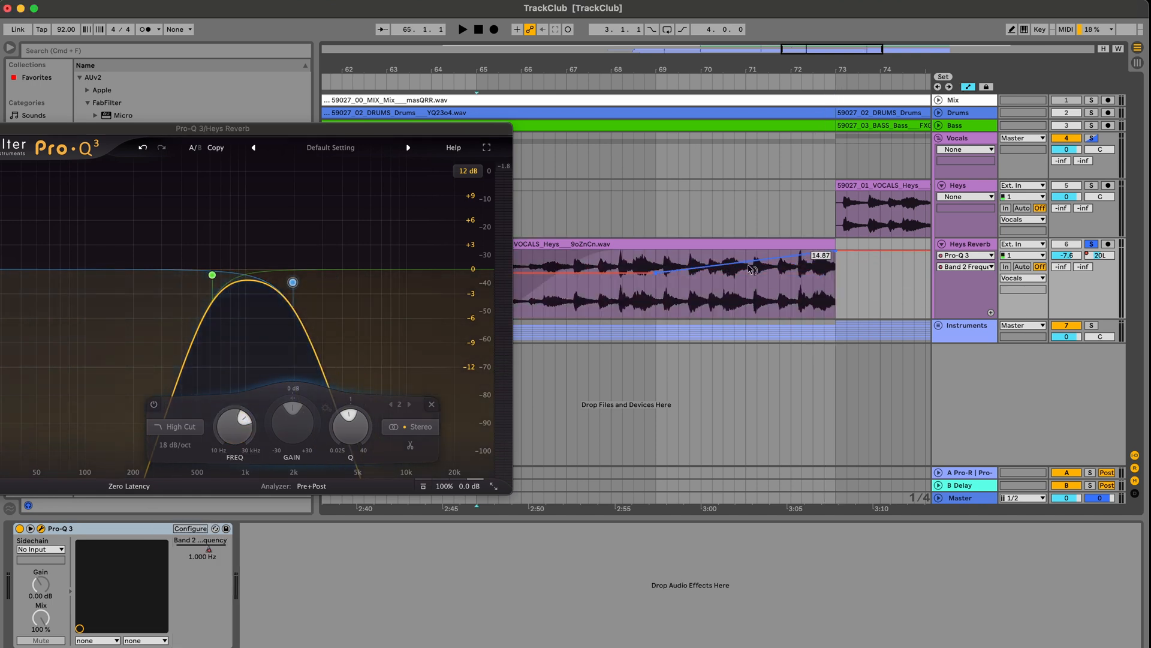
{"action": "key", "text": "space"}
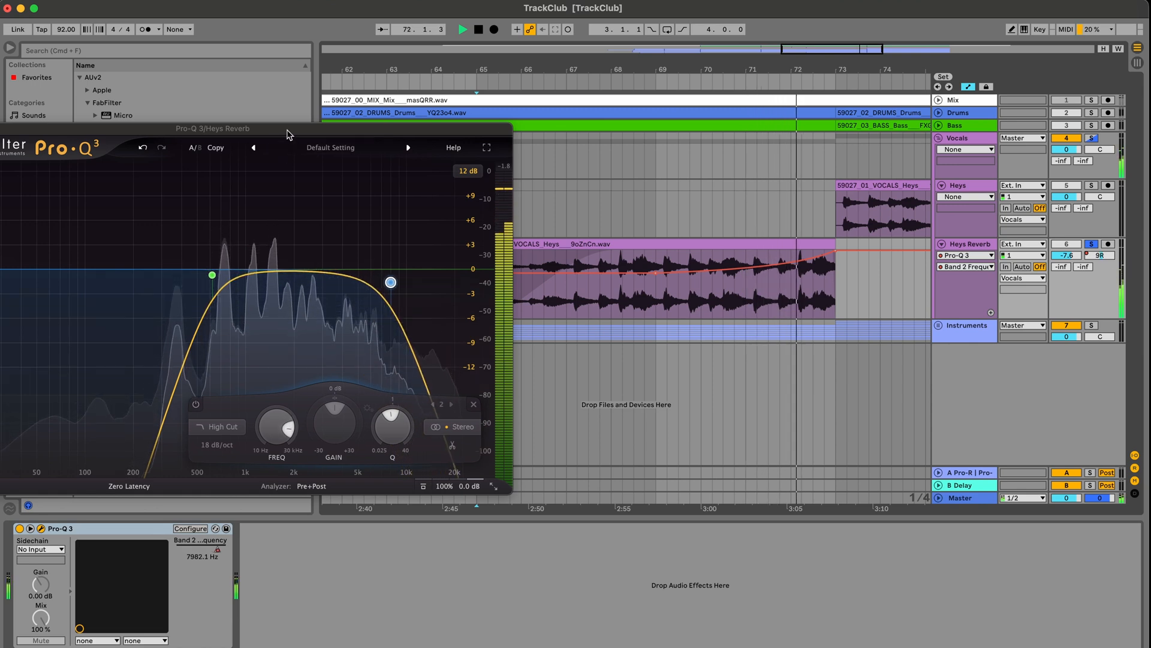
Automate the Heys Reverb track's Pro-Q 3 low cut frequency to fall from bar 69 down to 147.54 Hz at bar 73.
{"action": "left_click_drag", "start_coordinate": [290, 132], "coordinate": [325, 134]}
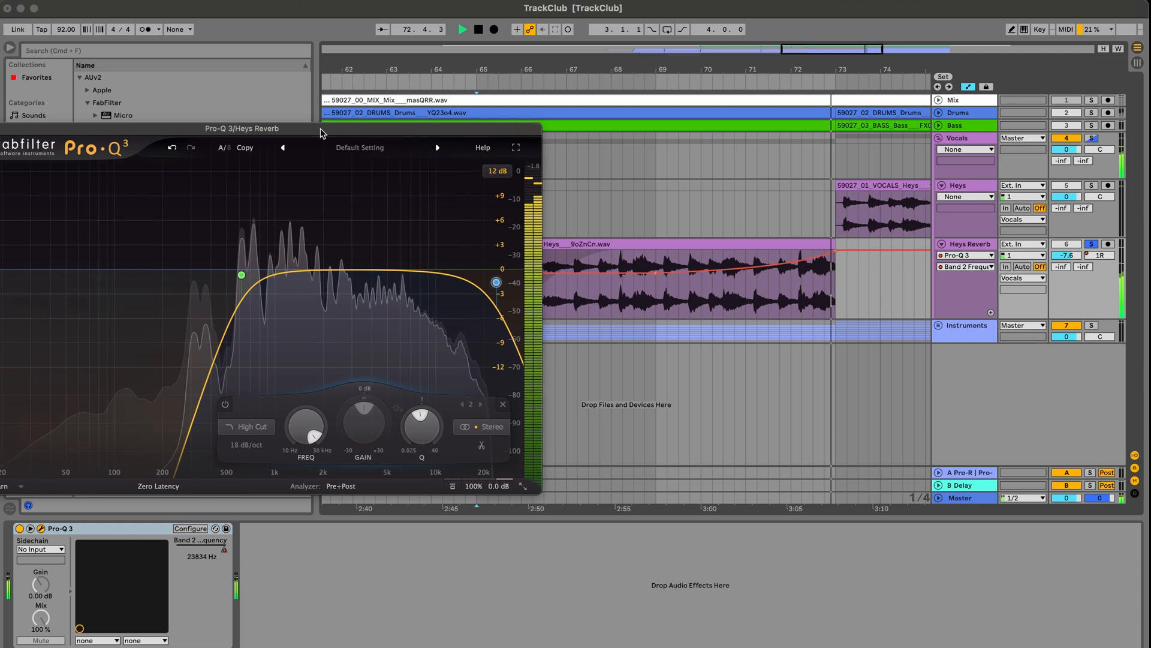
{"action": "left_click", "coordinate": [247, 275]}
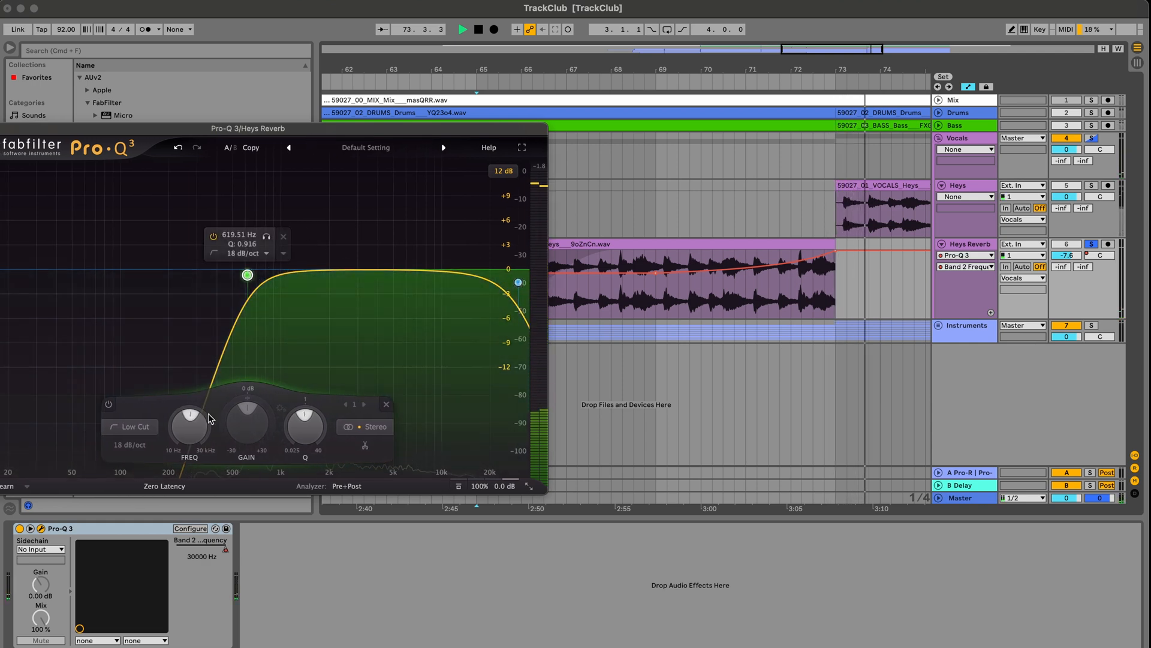
{"action": "left_click_drag", "start_coordinate": [191, 418], "coordinate": [194, 418]}
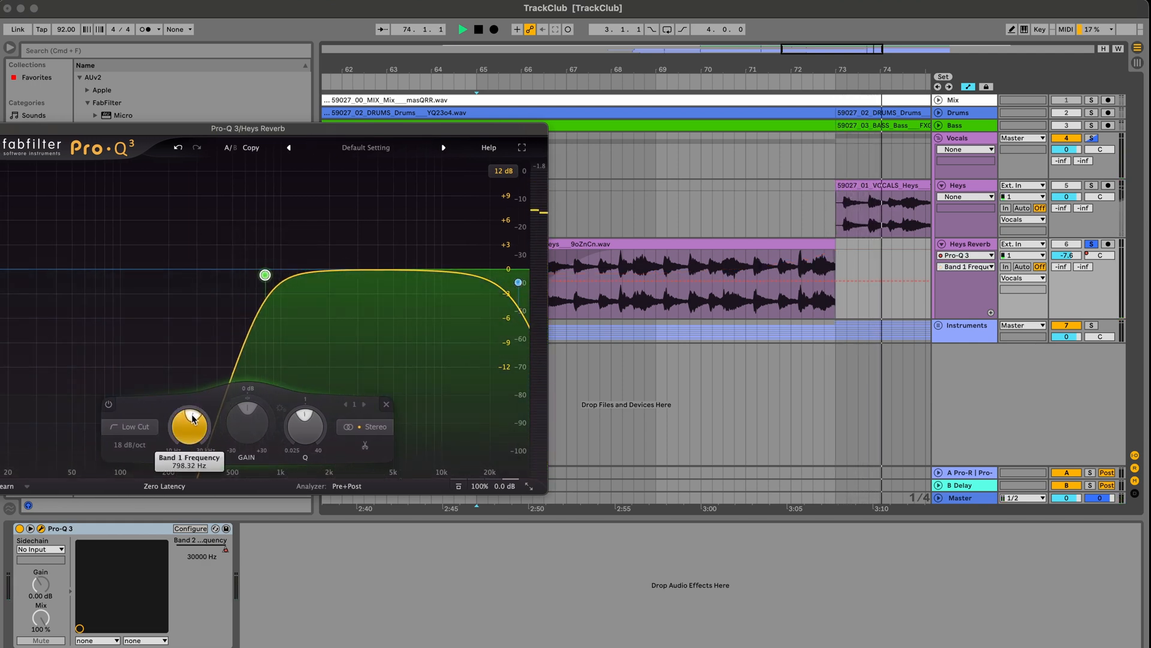
{"action": "key", "text": "space"}
{"action": "left_click", "coordinate": [656, 282]}
{"action": "left_click_drag", "start_coordinate": [837, 284], "coordinate": [835, 294]}
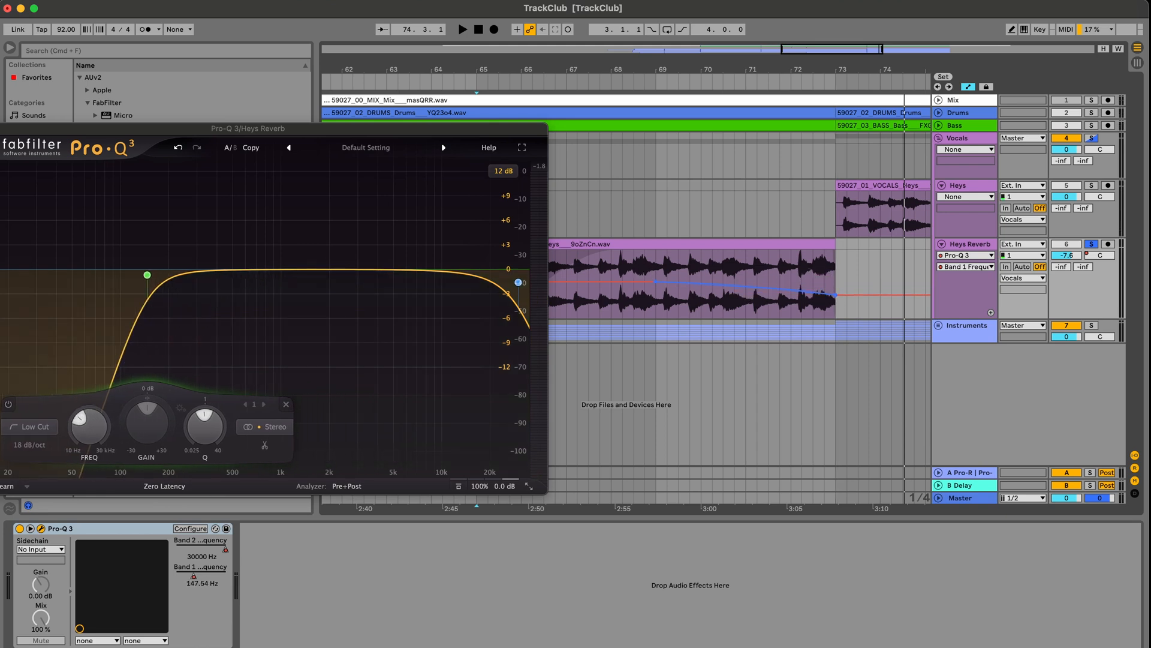
Add FabFilter Pro-R ahead of Pro-Q 3 on the Heys Reverb track and load the Choir Hall preset.
{"action": "left_click", "coordinate": [700, 95]}
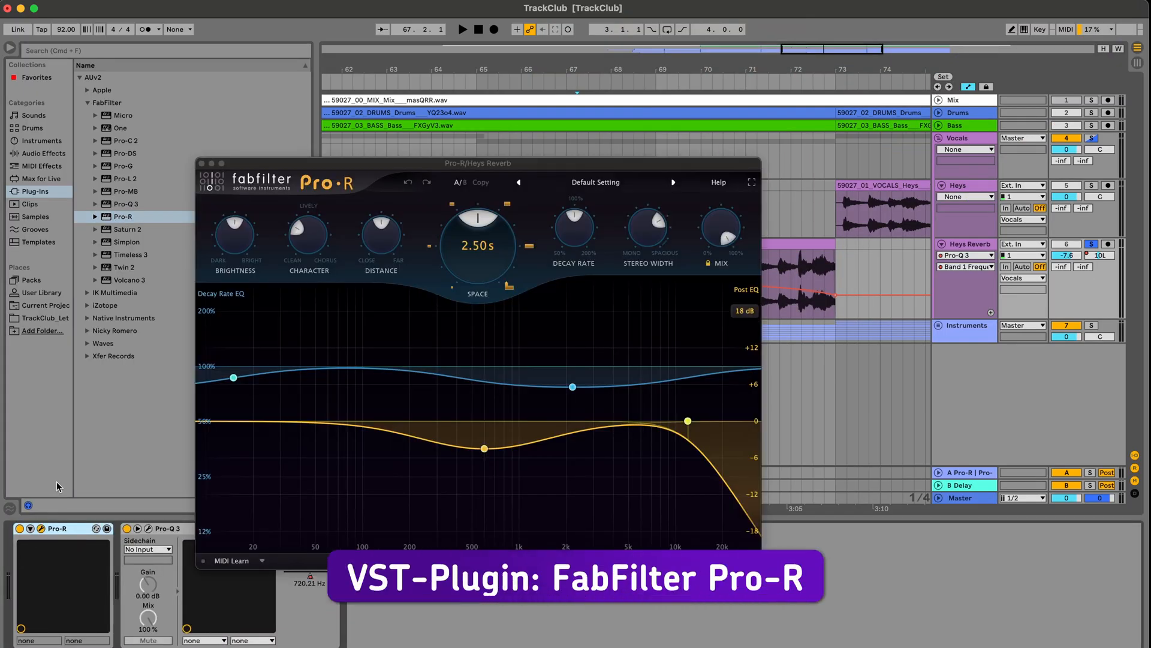
{"action": "left_click", "coordinate": [596, 182]}
{"action": "mouse_move", "coordinate": [556, 244]}
{"action": "left_click", "coordinate": [688, 198]}
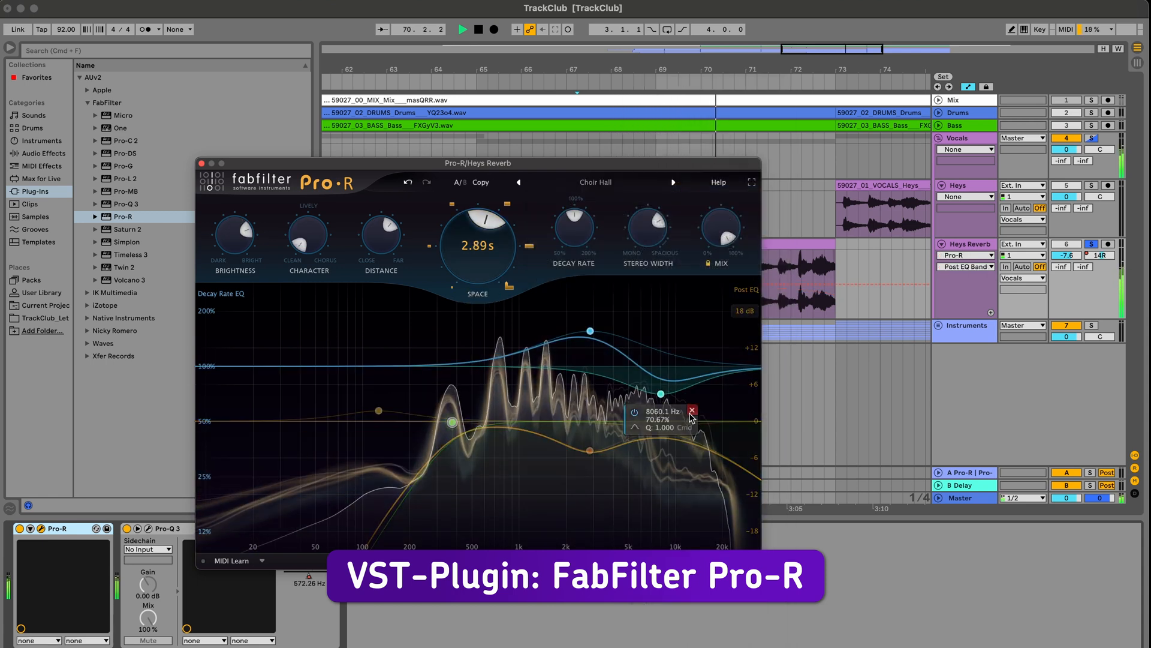
Set Pro-R's Space to 3.2 s and Decay Rate to 87%, narrow the Stereo Width and shift the Post EQ dip lower in frequency.
{"action": "left_click_drag", "start_coordinate": [665, 226], "coordinate": [645, 199]}
{"action": "left_click_drag", "start_coordinate": [493, 233], "coordinate": [496, 222]}
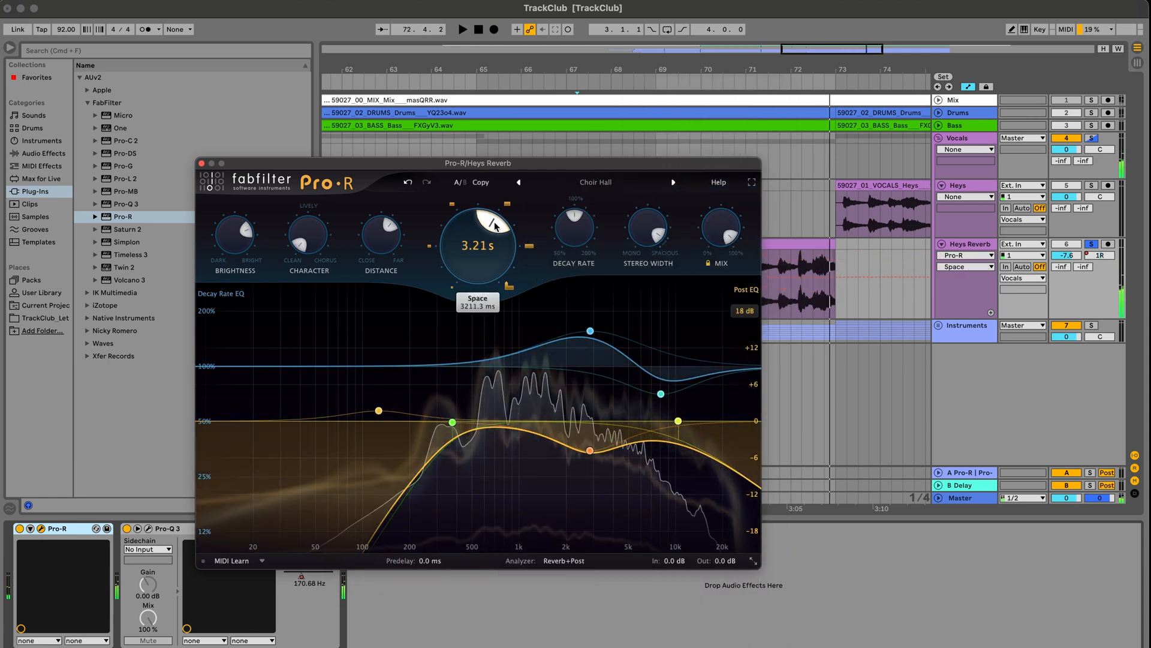
{"action": "left_click_drag", "start_coordinate": [574, 225], "coordinate": [573, 237]}
{"action": "left_click", "coordinate": [694, 82]}
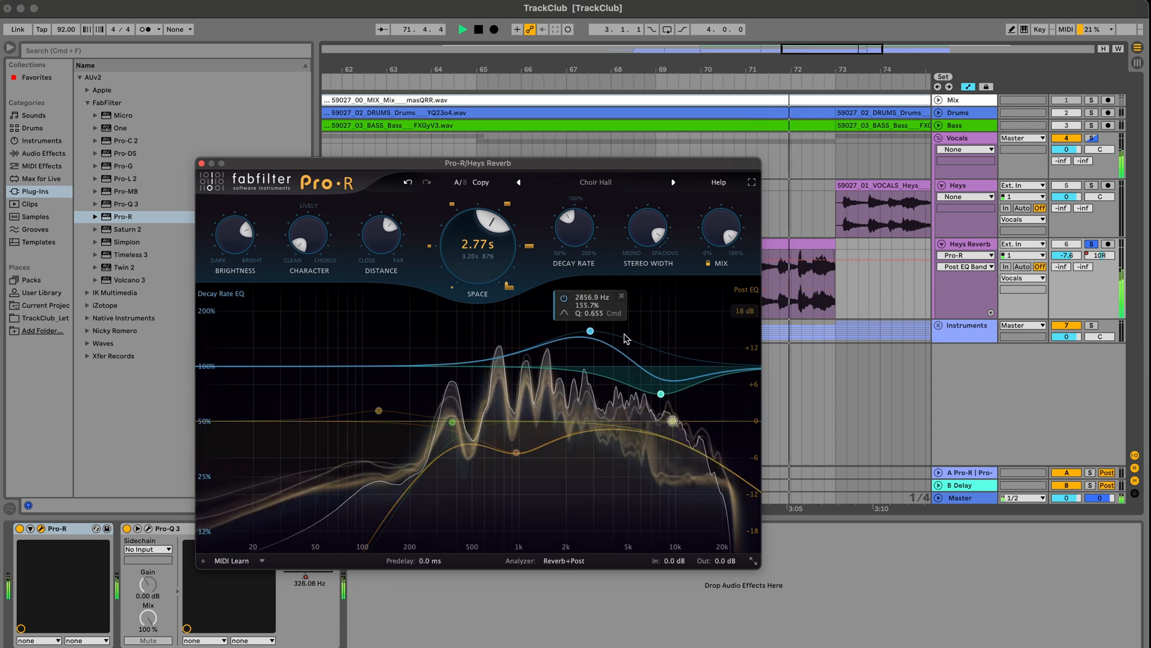
{"action": "left_click_drag", "start_coordinate": [590, 451], "coordinate": [523, 453]}
Automate Pro-R's Mix on the Heys Reverb track to fall from 100% at bar 69 to 0% just before bar 73.
{"action": "left_click", "coordinate": [724, 240]}
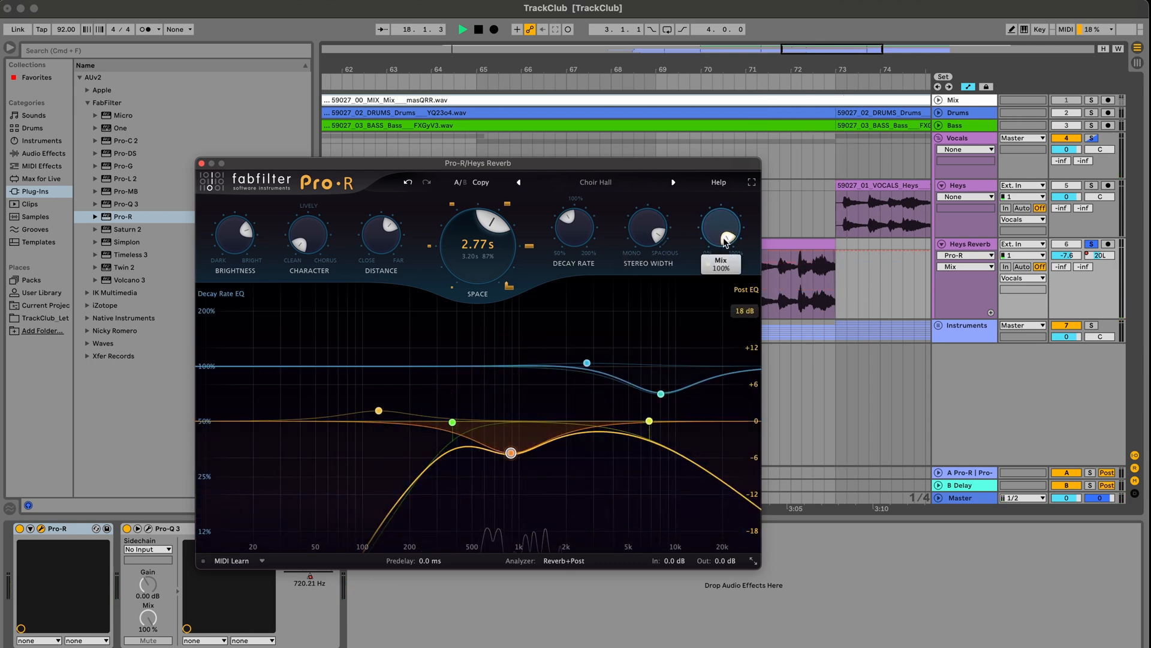
{"action": "left_click_drag", "start_coordinate": [328, 168], "coordinate": [70, 125]}
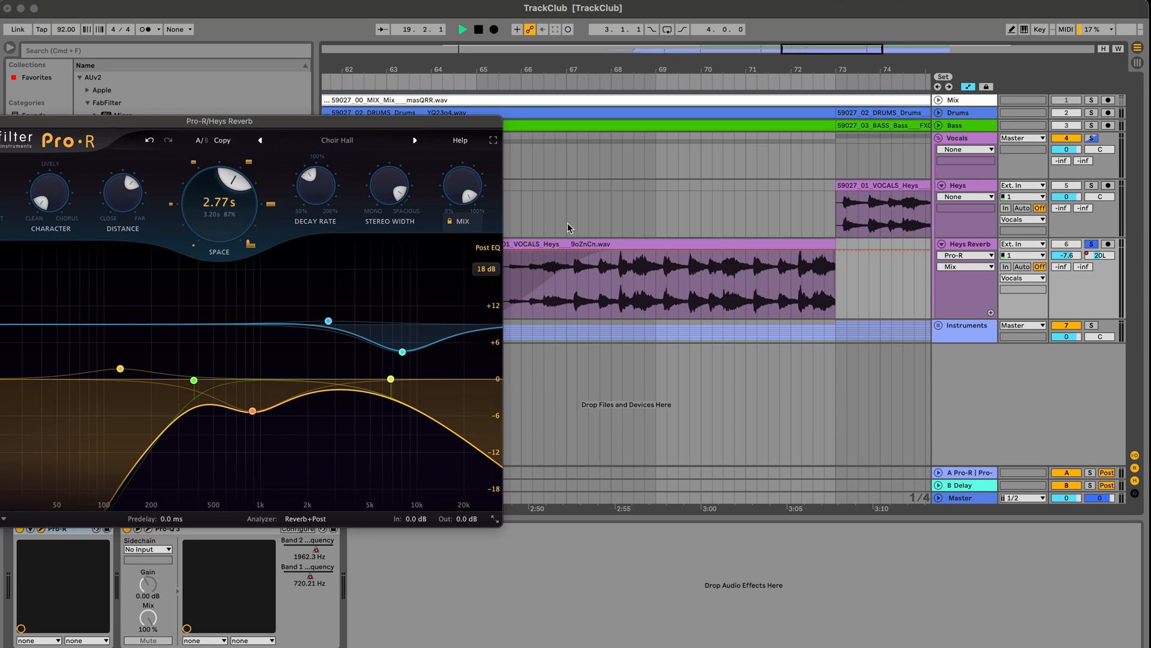
{"action": "left_click", "coordinate": [657, 257]}
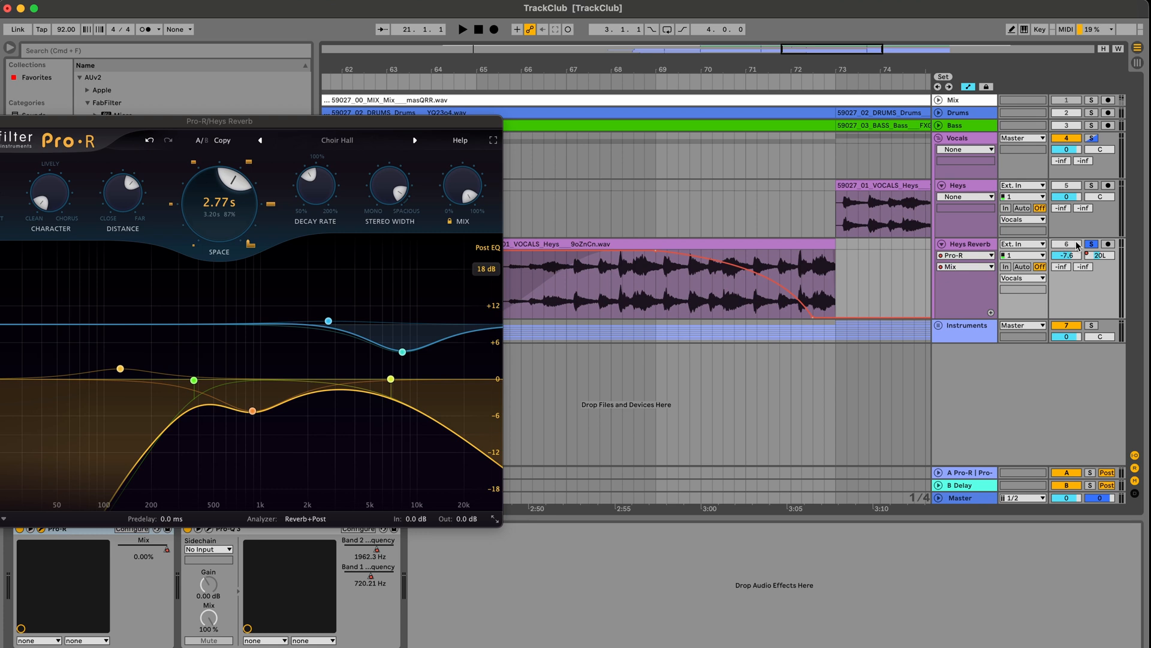
{"action": "key", "text": "space"}
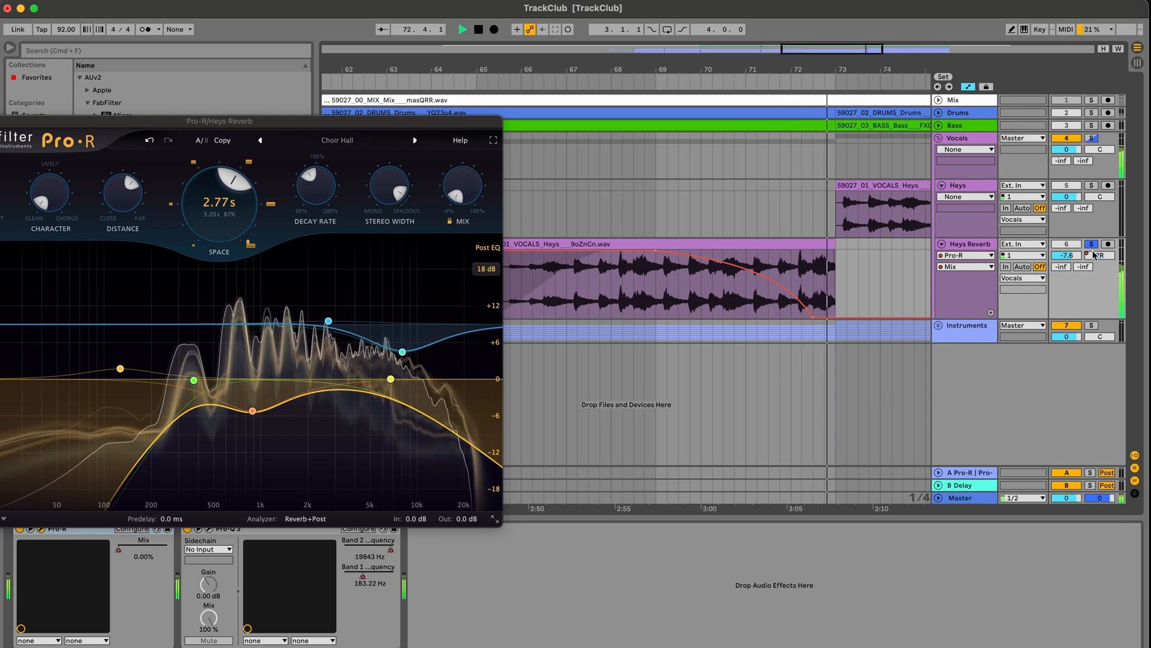
{"action": "left_click", "coordinate": [686, 73]}
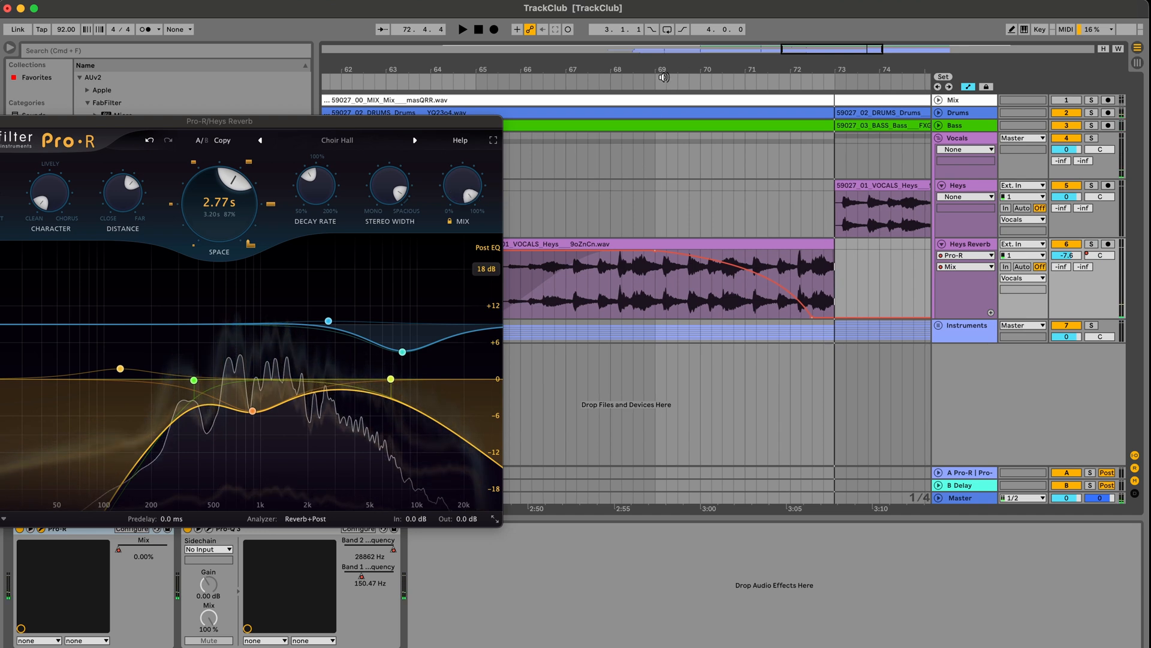
{"action": "left_click_drag", "start_coordinate": [813, 320], "coordinate": [824, 318]}
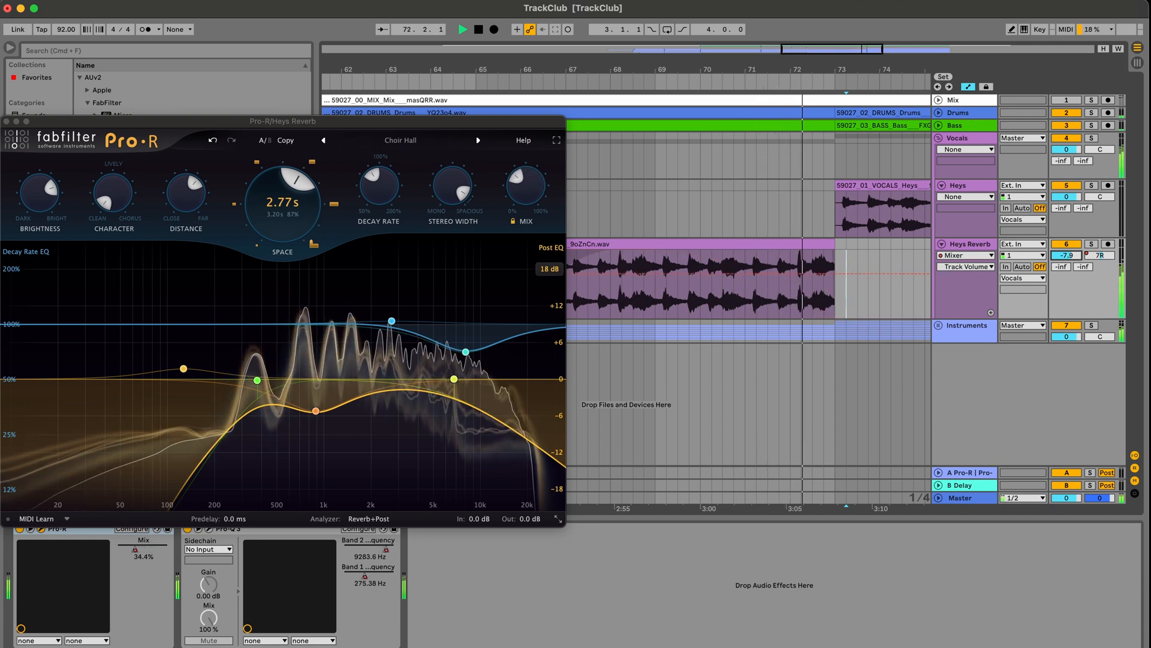
Lower the Heys Reverb track's volume slightly and close the Pro-R window.
{"action": "left_click", "coordinate": [1057, 256]}
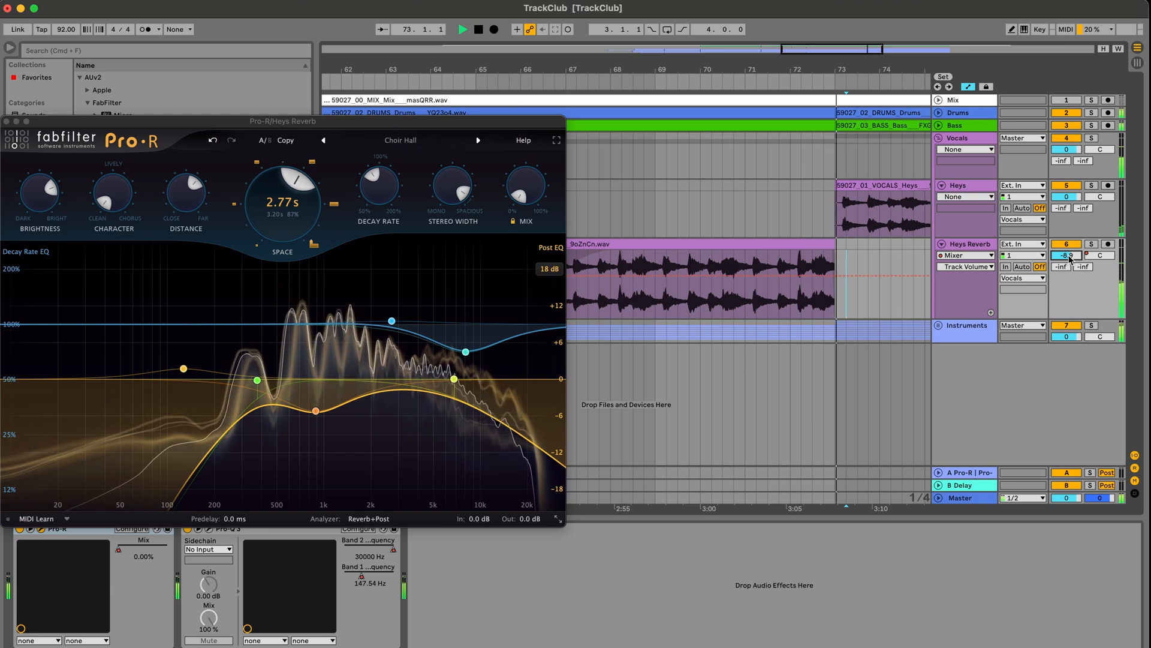
{"action": "left_click_drag", "start_coordinate": [7, 125], "coordinate": [167, 123]}
{"action": "left_click", "coordinate": [167, 121]}
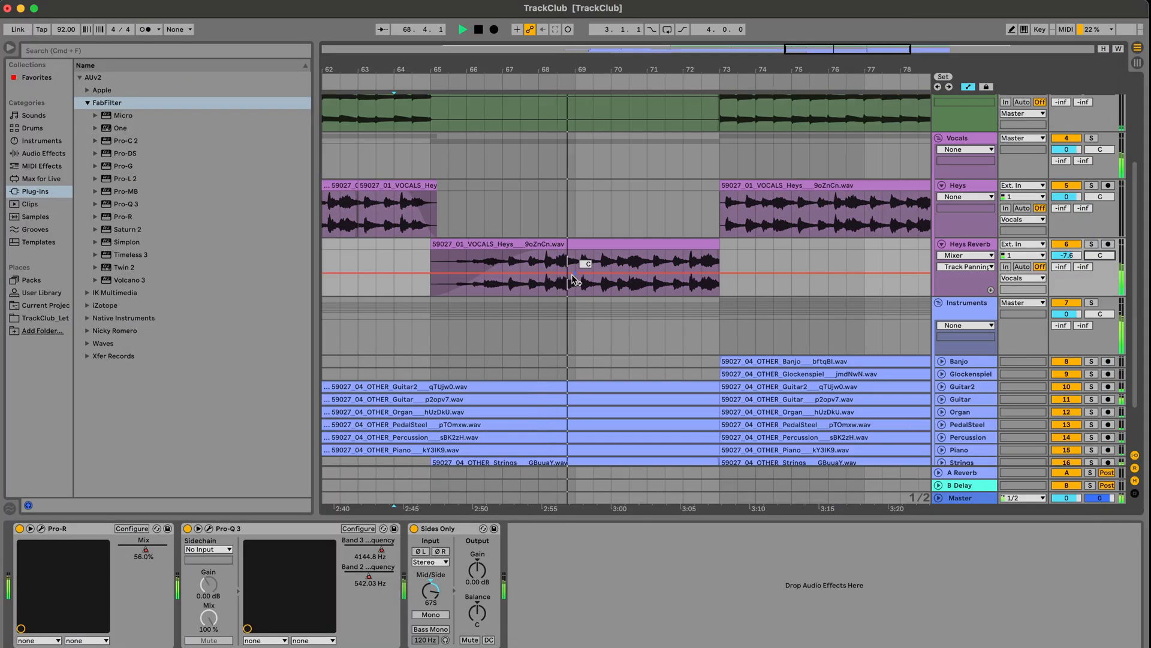
Automate the Heys Reverb track's panning from 22L at bar 66 to the right at bar 71 and back to centre at bar 73.
{"action": "left_click_drag", "start_coordinate": [576, 283], "coordinate": [466, 282]}
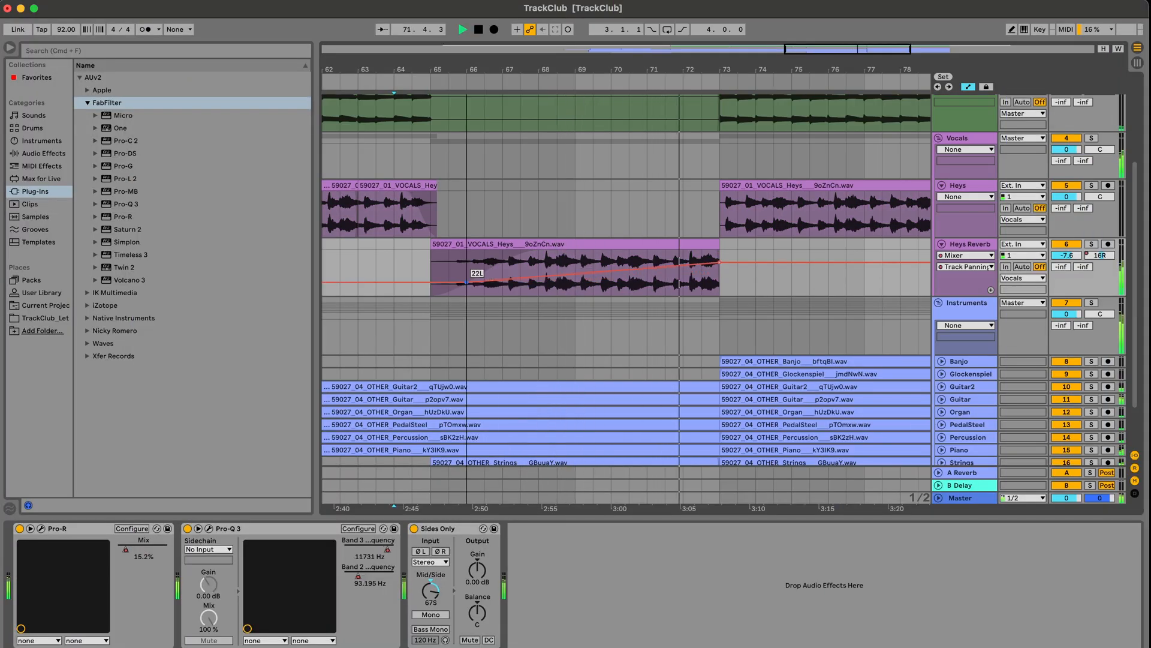
{"action": "left_click", "coordinate": [647, 268]}
{"action": "scroll", "coordinate": [647, 272], "scroll_direction": "up", "scroll_amount": 5}
{"action": "left_click_drag", "start_coordinate": [720, 295], "coordinate": [720, 334]}
{"action": "left_click_drag", "start_coordinate": [647, 314], "coordinate": [647, 304]}
{"action": "left_click", "coordinate": [569, 81]}
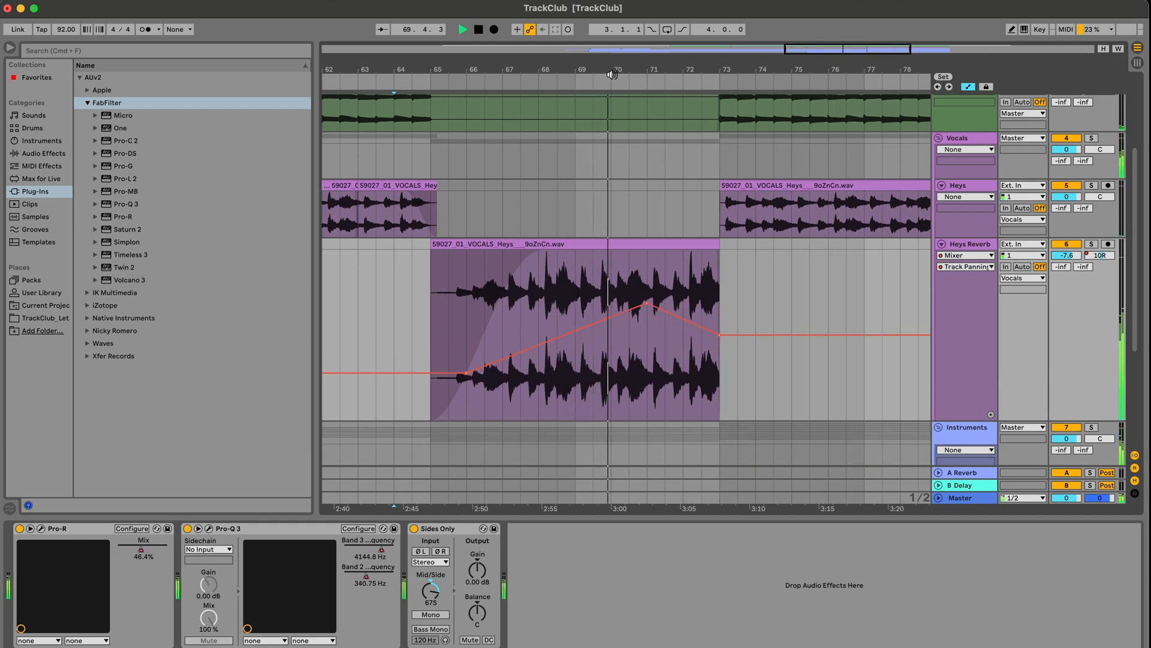
{"action": "left_click_drag", "start_coordinate": [613, 68], "coordinate": [665, 68]}
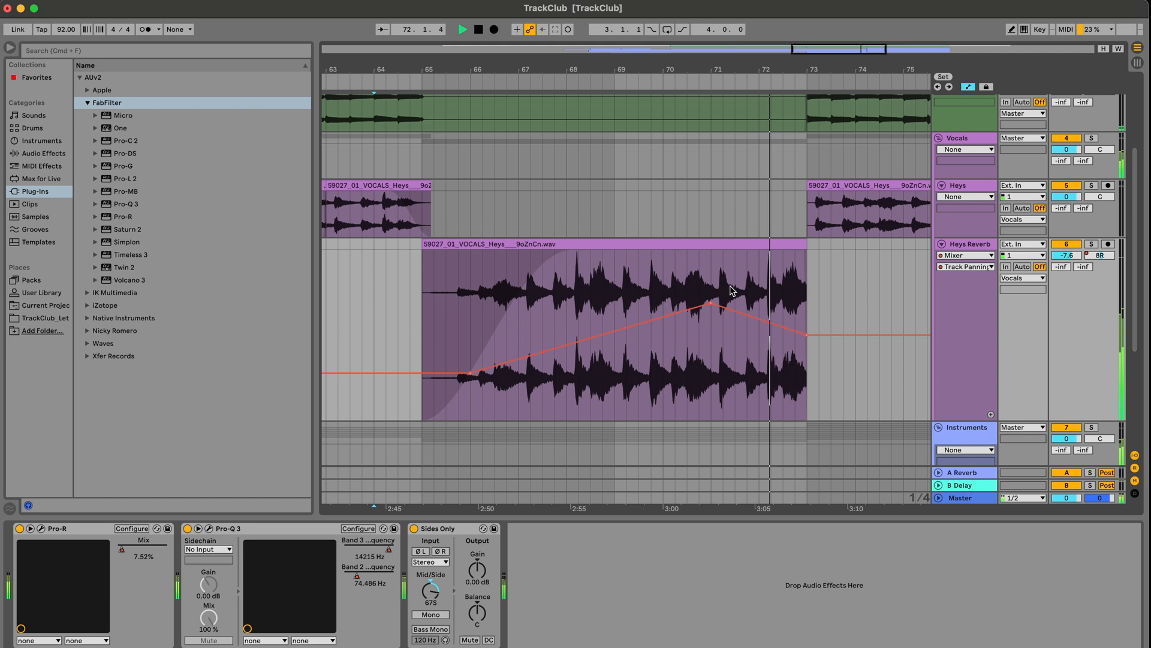
{"action": "left_click_drag", "start_coordinate": [711, 301], "coordinate": [710, 298]}
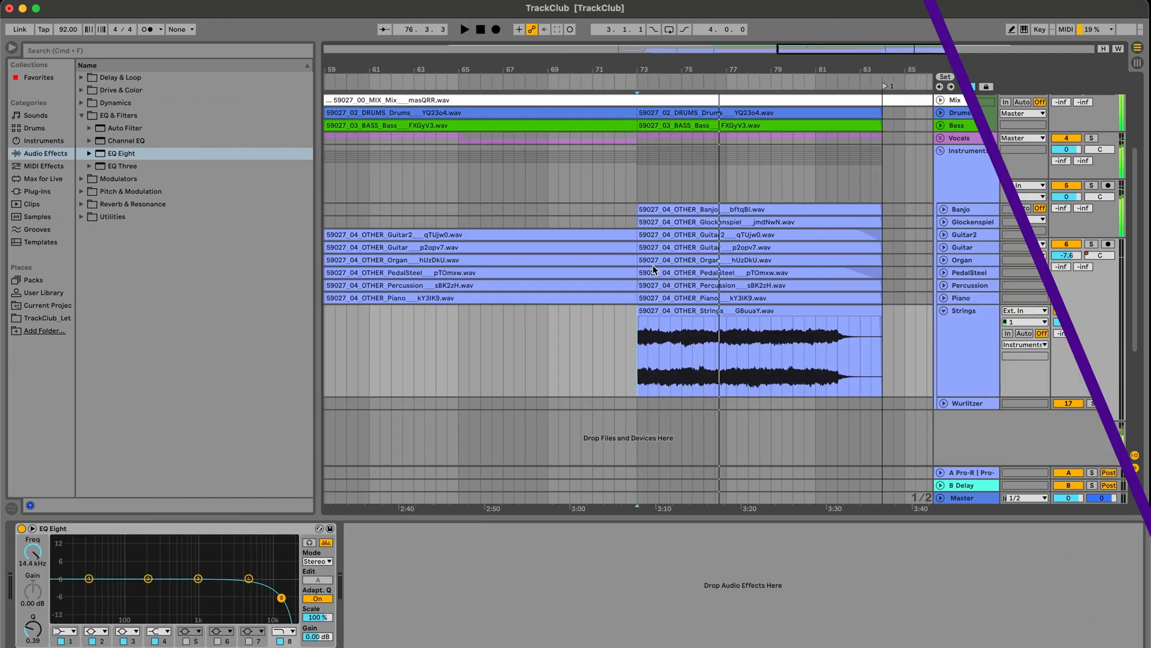
Fill bars 65 to 73 of the Strings track with two four-bar Strings clips and fade in the first one over its length.
{"action": "left_click_drag", "start_coordinate": [638, 339], "coordinate": [503, 312]}
{"action": "key", "text": "space"}
{"action": "left_click_drag", "start_coordinate": [477, 65], "coordinate": [476, 73]}
{"action": "left_click_drag", "start_coordinate": [442, 320], "coordinate": [662, 312]}
{"action": "left_click", "coordinate": [483, 312]}
{"action": "left_click_drag", "start_coordinate": [619, 324], "coordinate": [613, 324]}
{"action": "left_click", "coordinate": [618, 320]}
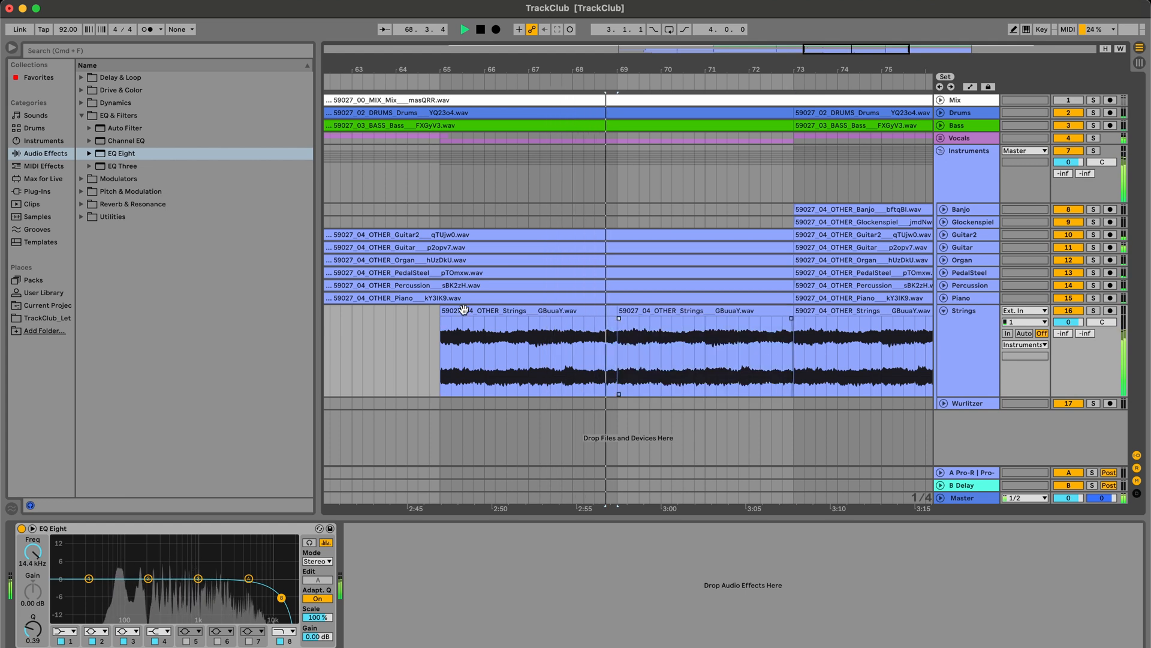
{"action": "left_click_drag", "start_coordinate": [443, 320], "coordinate": [658, 338]}
Set the gain of the two Strings clips between bars 65 and 73 to -5.57 dB.
{"action": "left_click_drag", "start_coordinate": [445, 328], "coordinate": [791, 356]}
{"action": "key", "text": "space"}
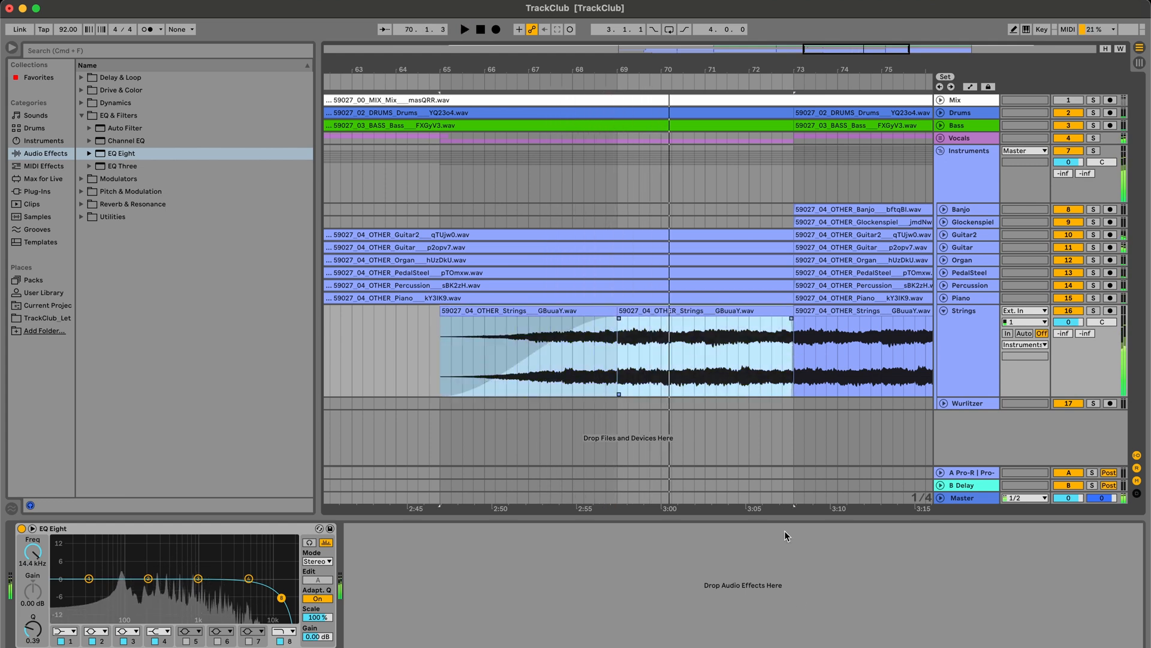
{"action": "key", "text": "shift+Tab"}
{"action": "left_click_drag", "start_coordinate": [103, 568], "coordinate": [104, 569]}
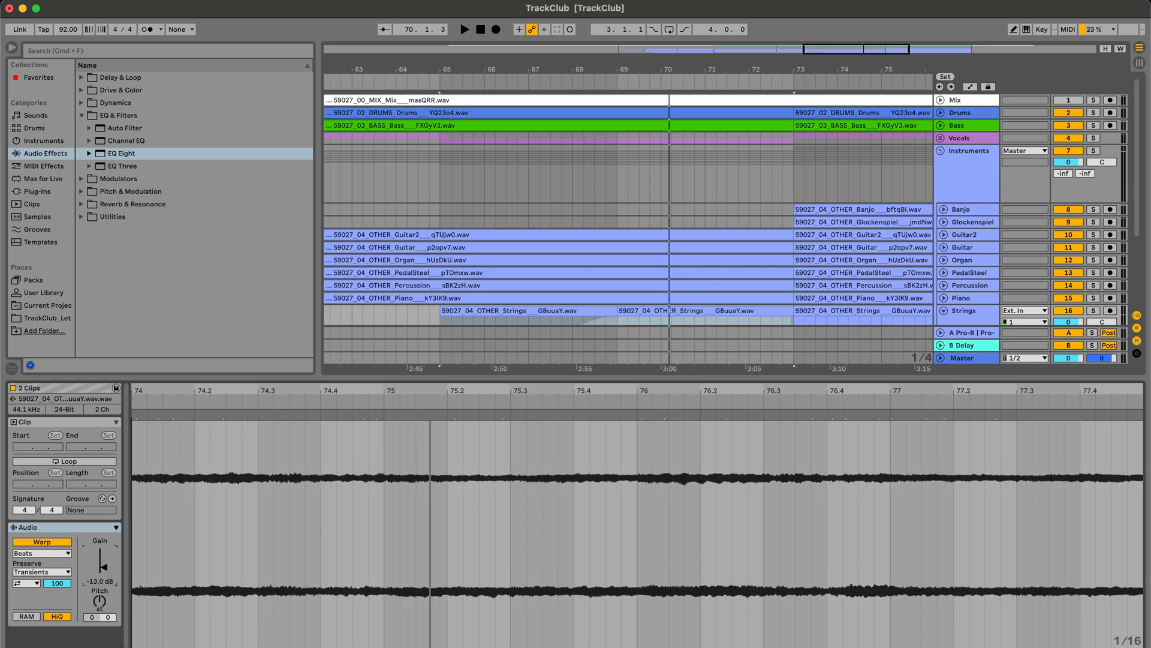
{"action": "key", "text": "space"}
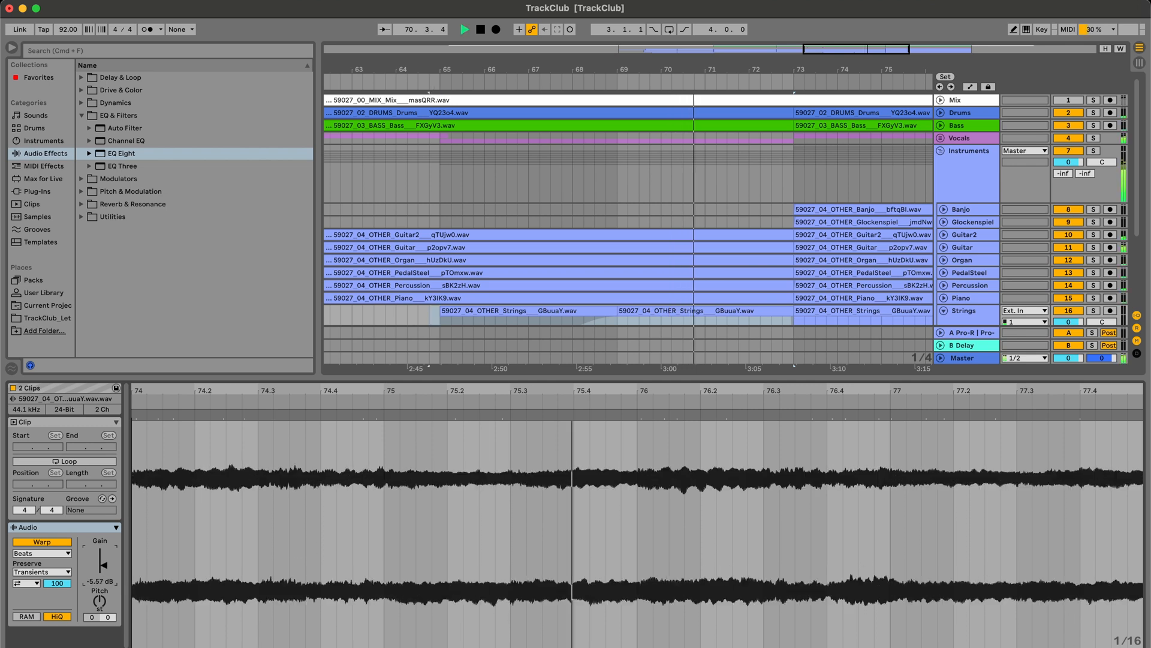
Lower the Strings track's EQ Eight high cut to 2.72 kHz and automate its frequency to rise from bar 70 to bar 73.
{"action": "key", "text": "shift+Tab"}
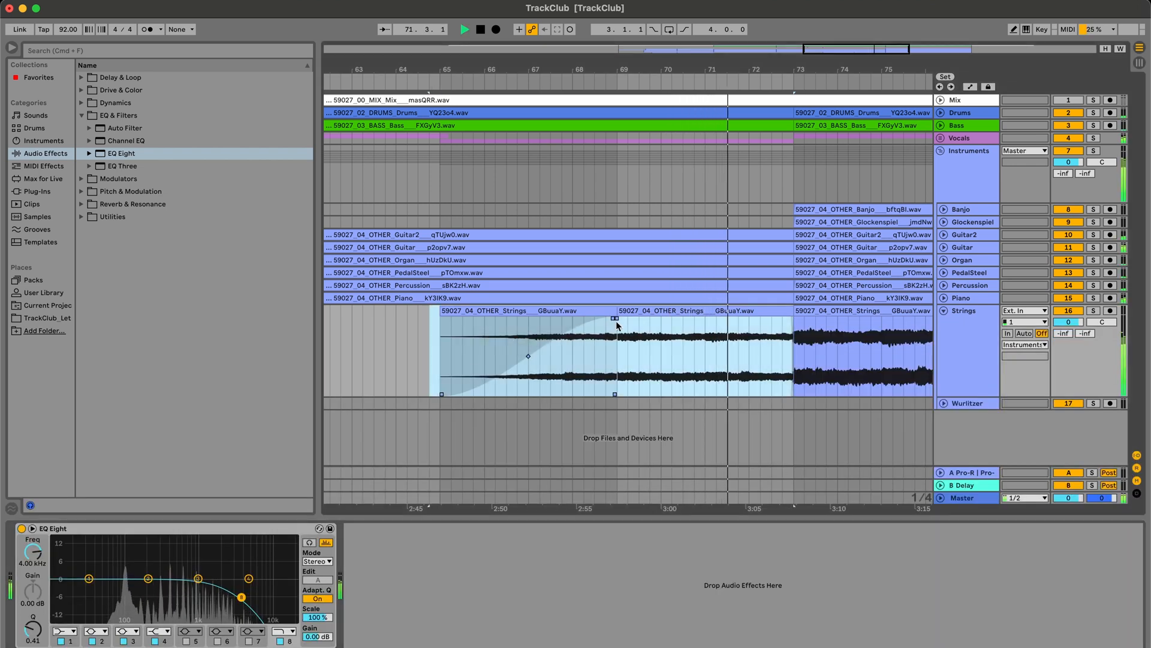
{"action": "left_click_drag", "start_coordinate": [242, 598], "coordinate": [236, 595]}
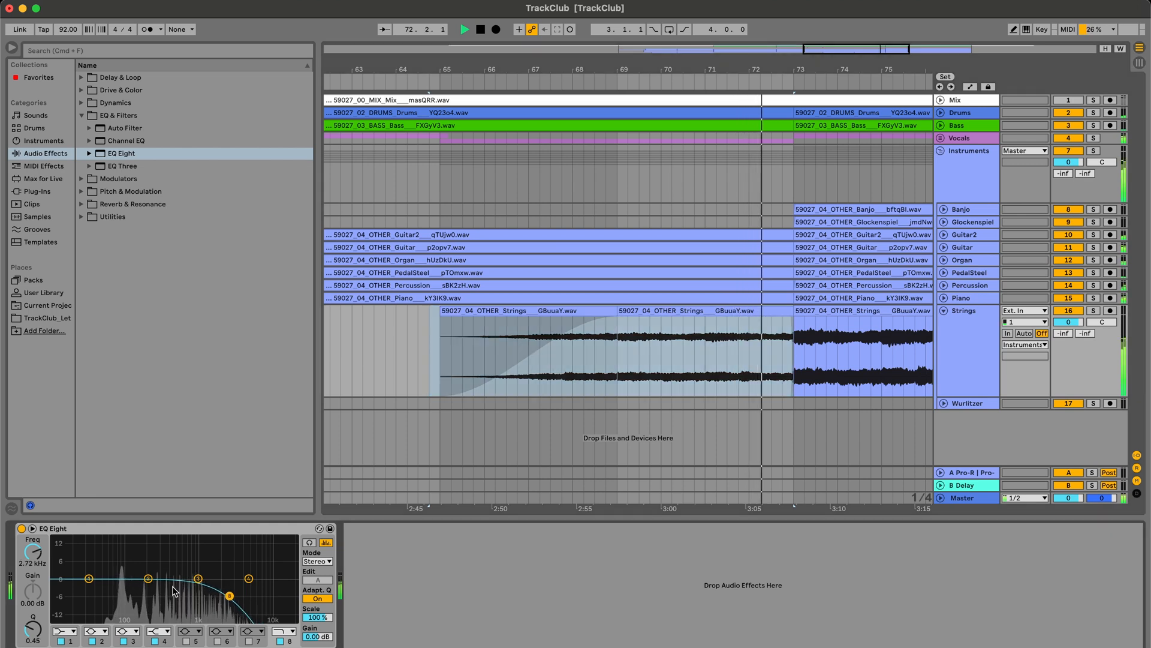
{"action": "right_click", "coordinate": [40, 561]}
{"action": "left_click", "coordinate": [66, 567]}
{"action": "key", "text": "space"}
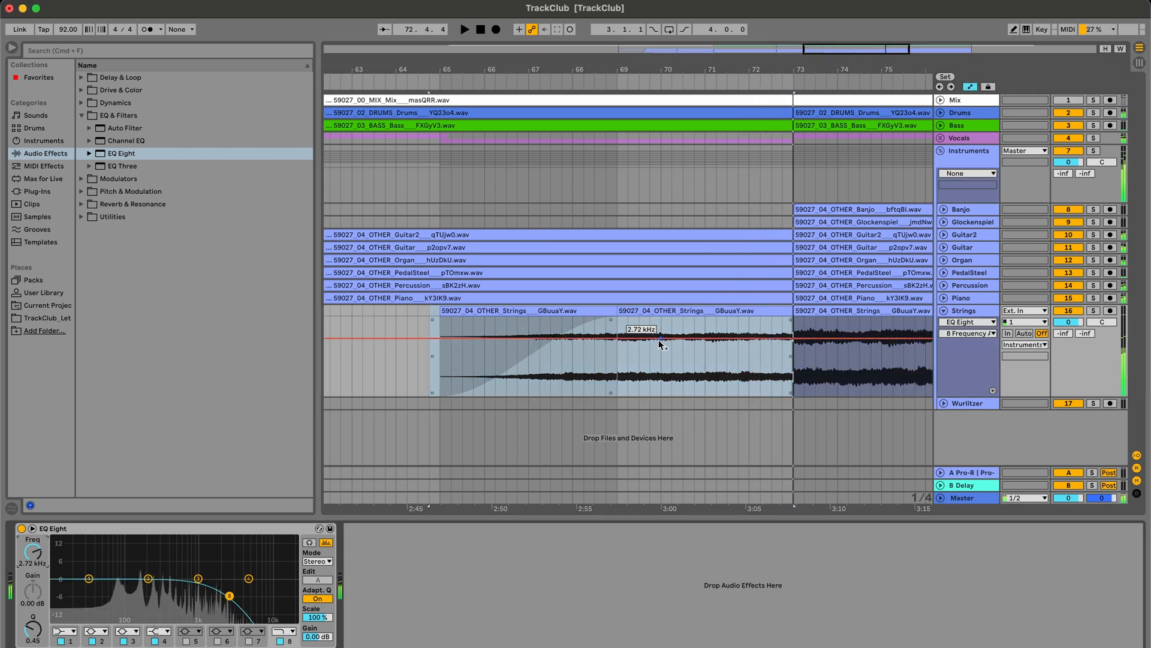
{"action": "left_click", "coordinate": [661, 336]}
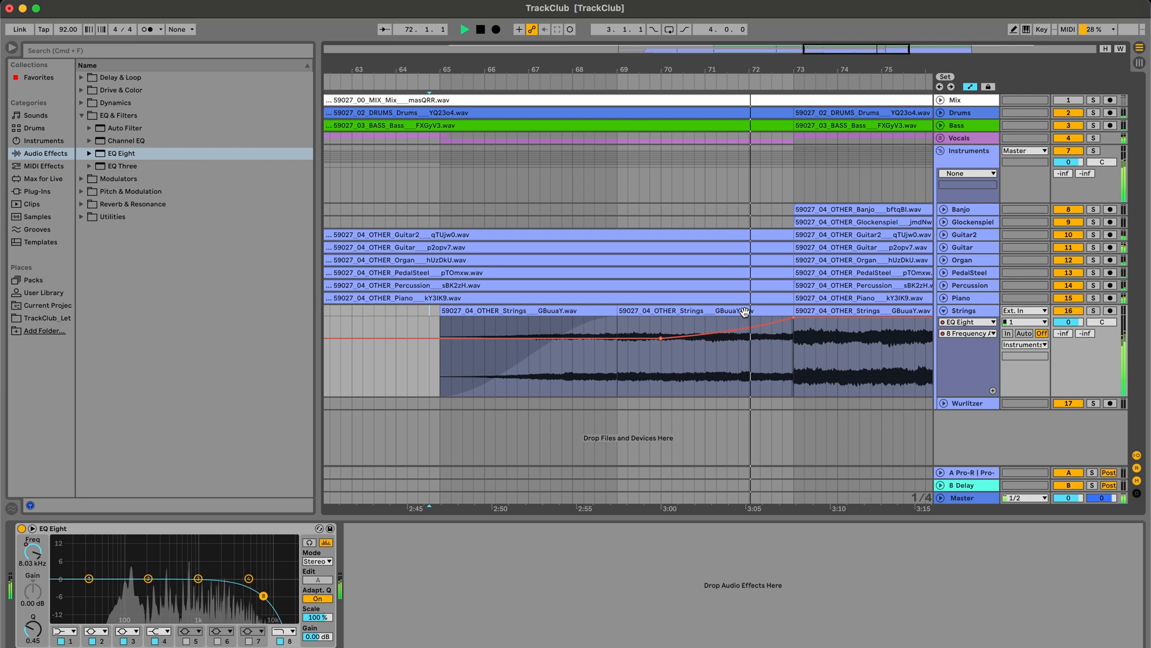
Reduce the gain of the two Strings clips between bars 65 and 73 to -7.25 dB.
{"action": "left_click_drag", "start_coordinate": [430, 317], "coordinate": [793, 320]}
{"action": "key", "text": "shift+Tab"}
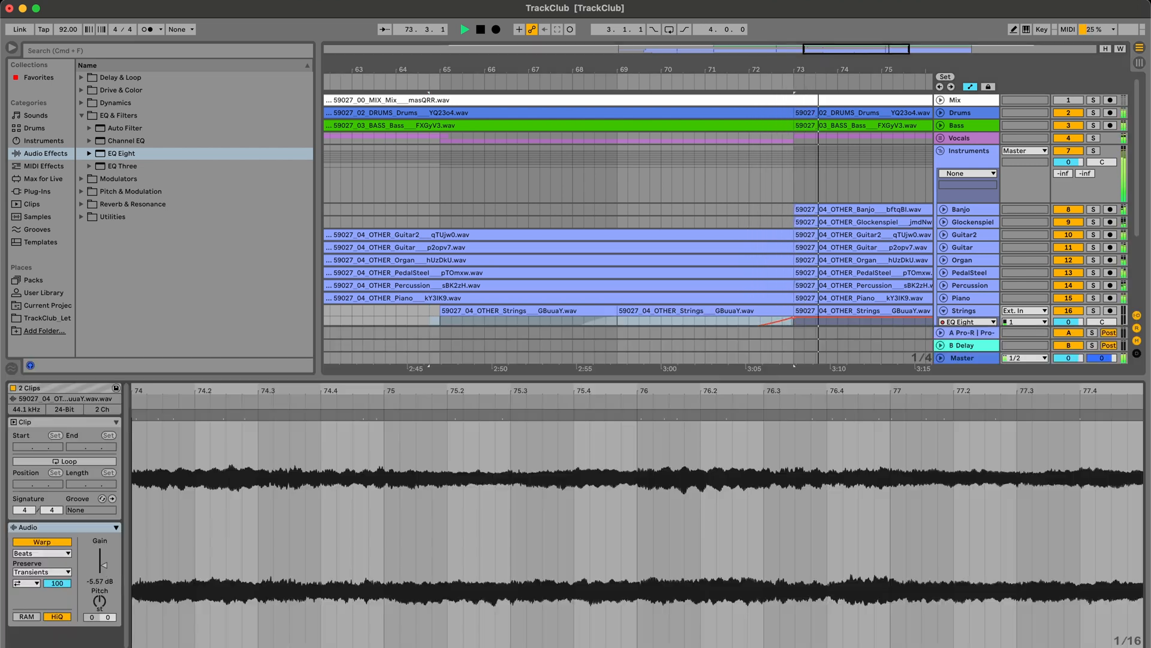
{"action": "left_click_drag", "start_coordinate": [101, 567], "coordinate": [105, 570]}
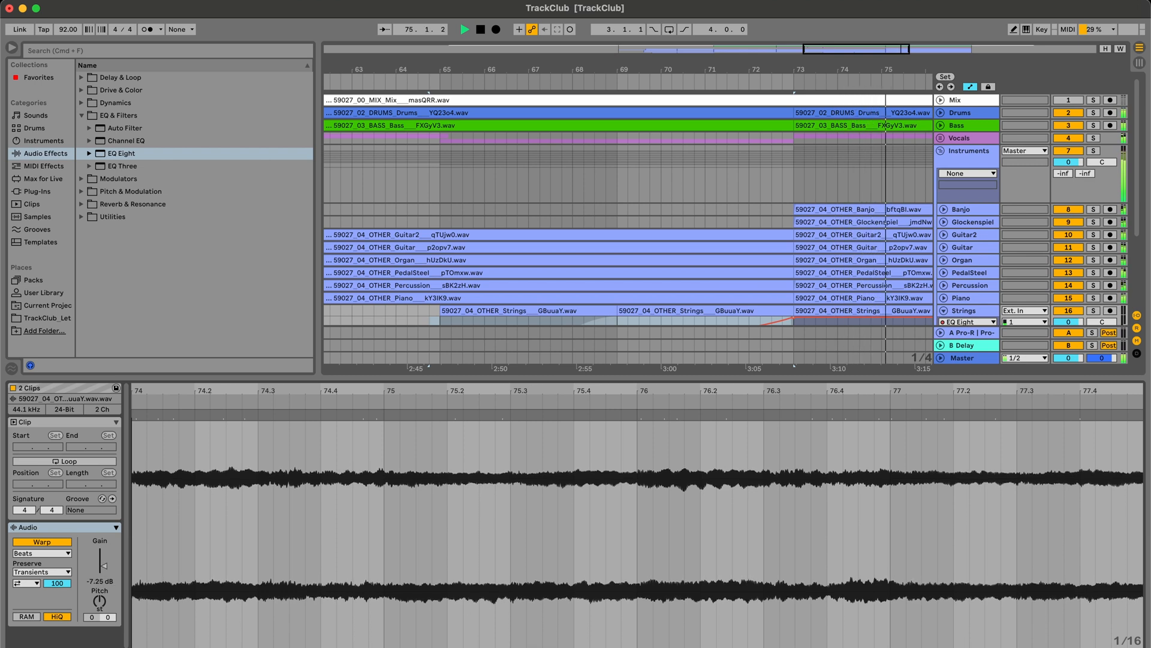
{"action": "key", "text": "shift+Tab"}
{"action": "left_click_drag", "start_coordinate": [712, 67], "coordinate": [570, 30]}
{"action": "left_click", "coordinate": [446, 367]}
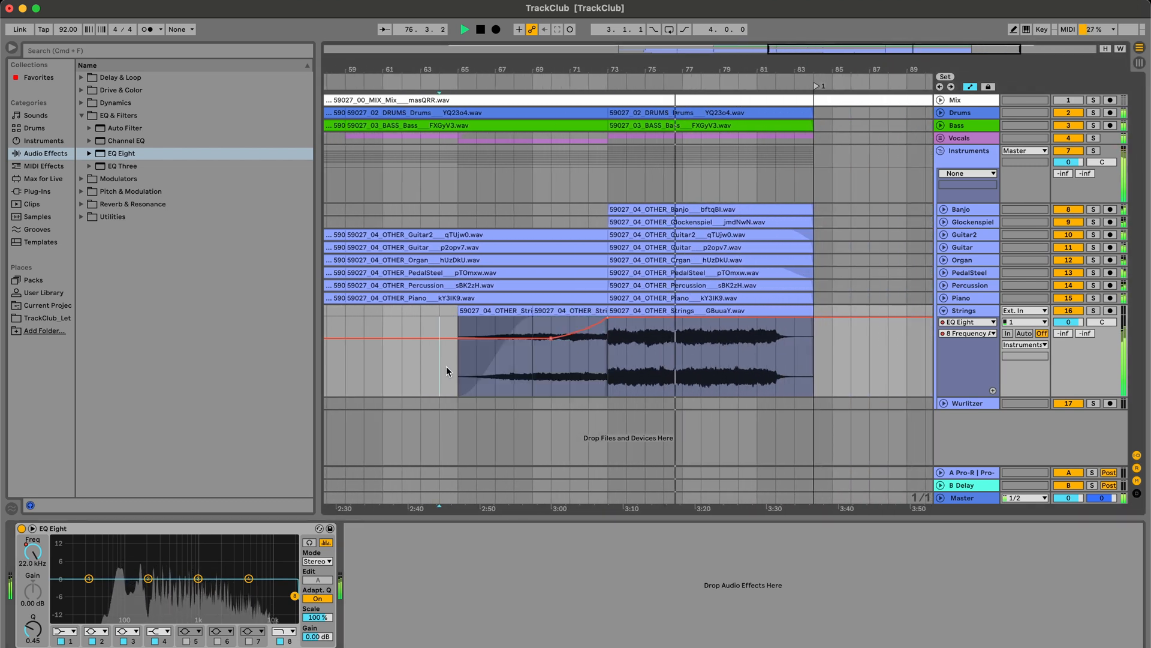